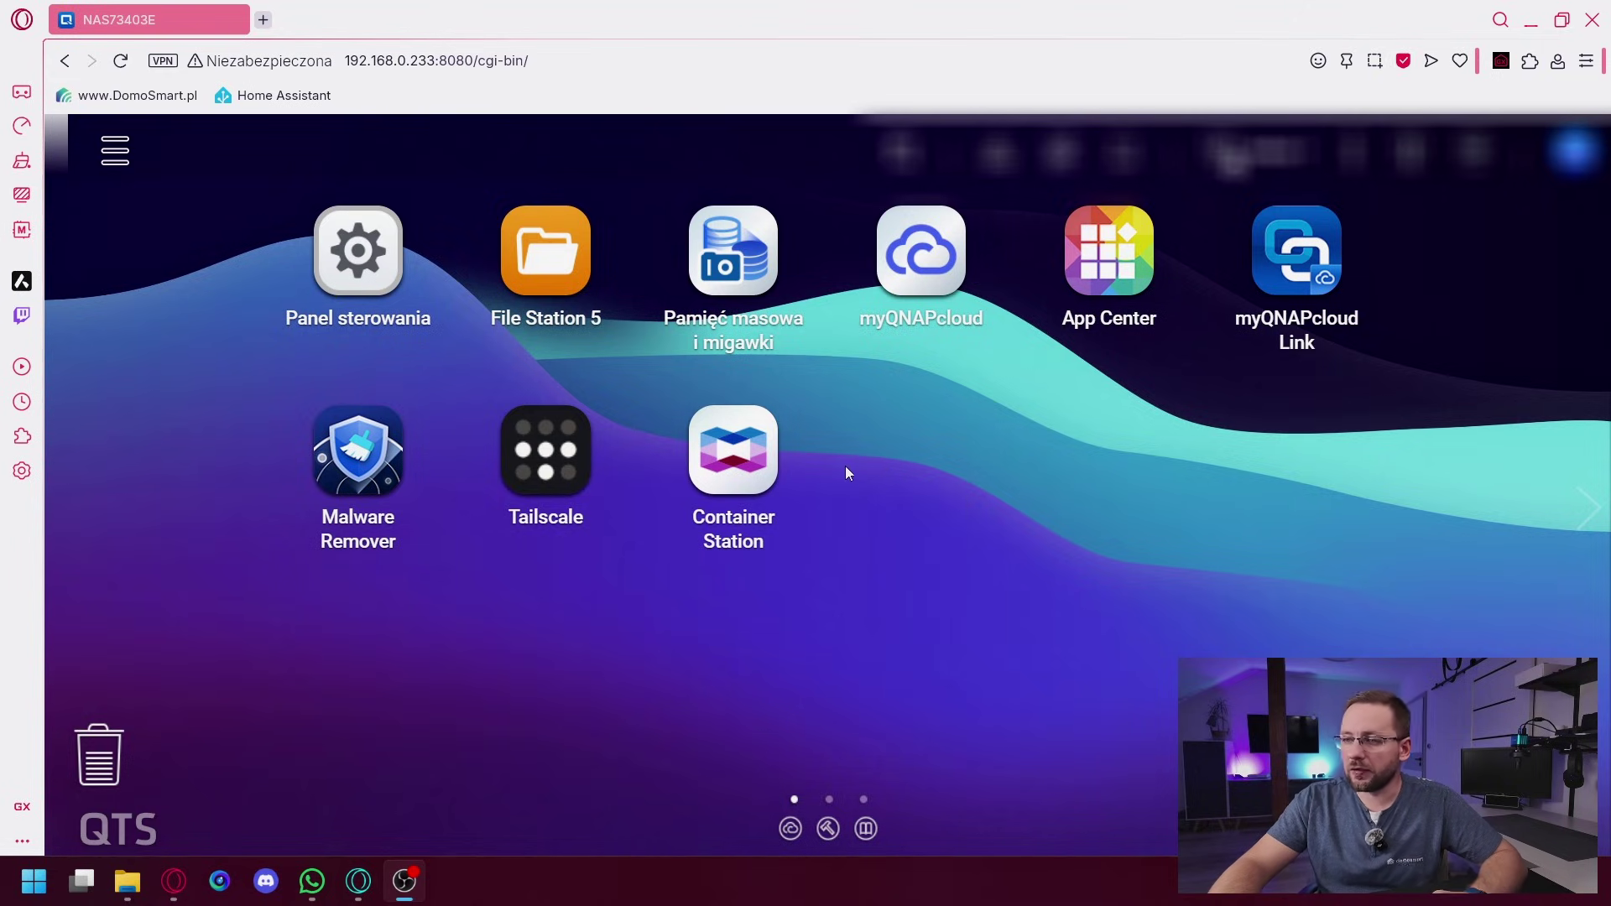
- Open Container Station and start creating a container from the Docker Hub image homeassistant/home-assistant in basic mode
left_click(744, 457)
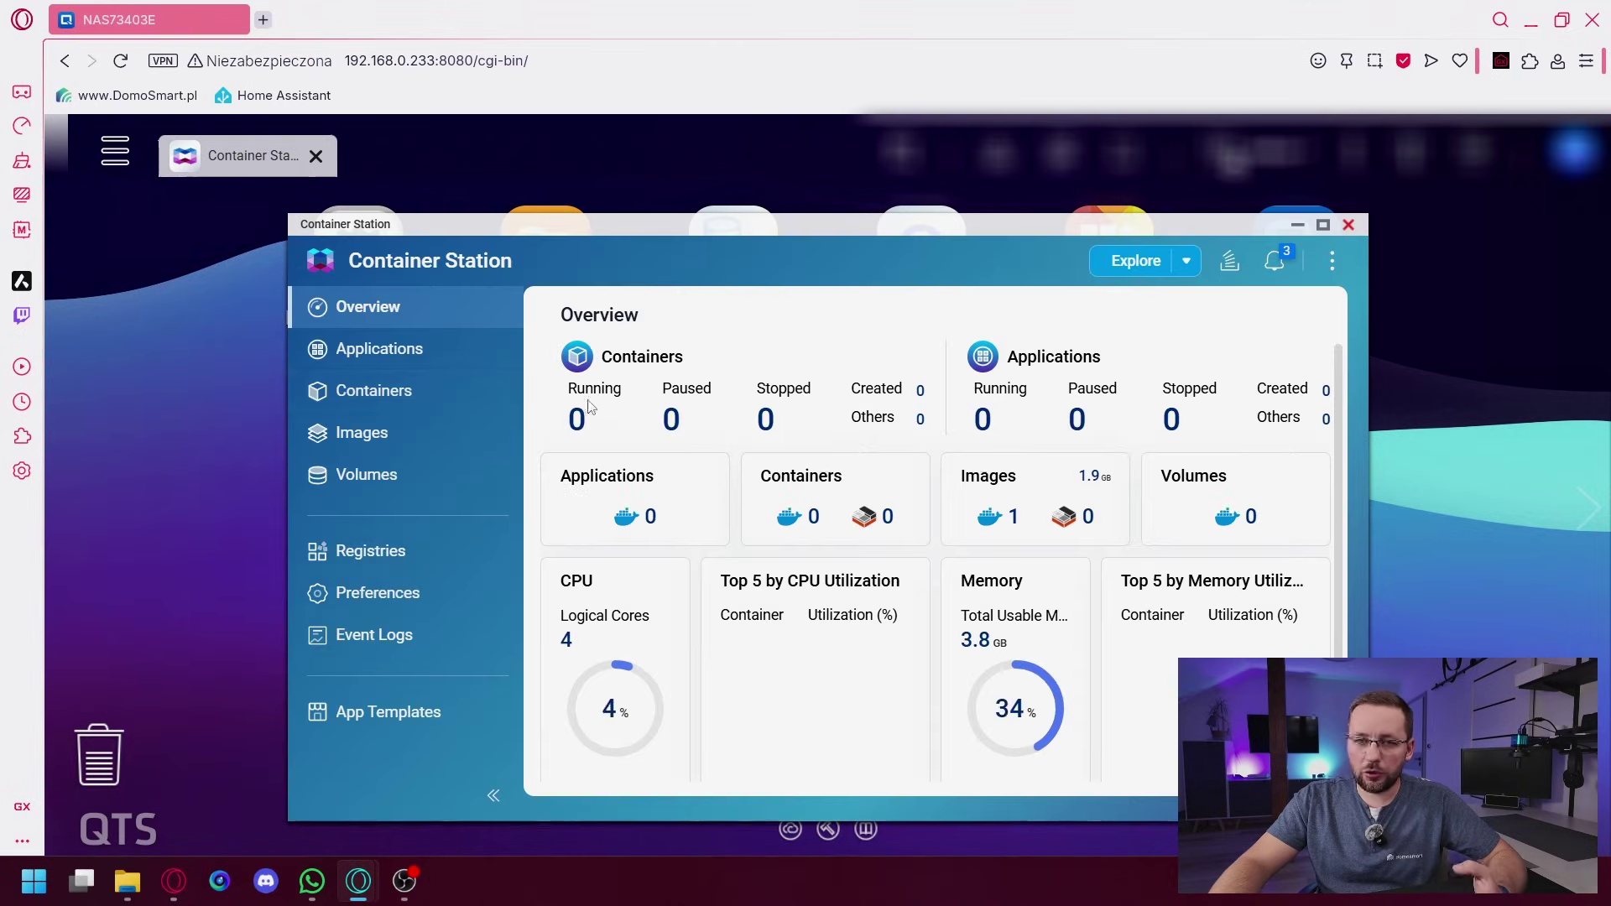
left_click(373, 389)
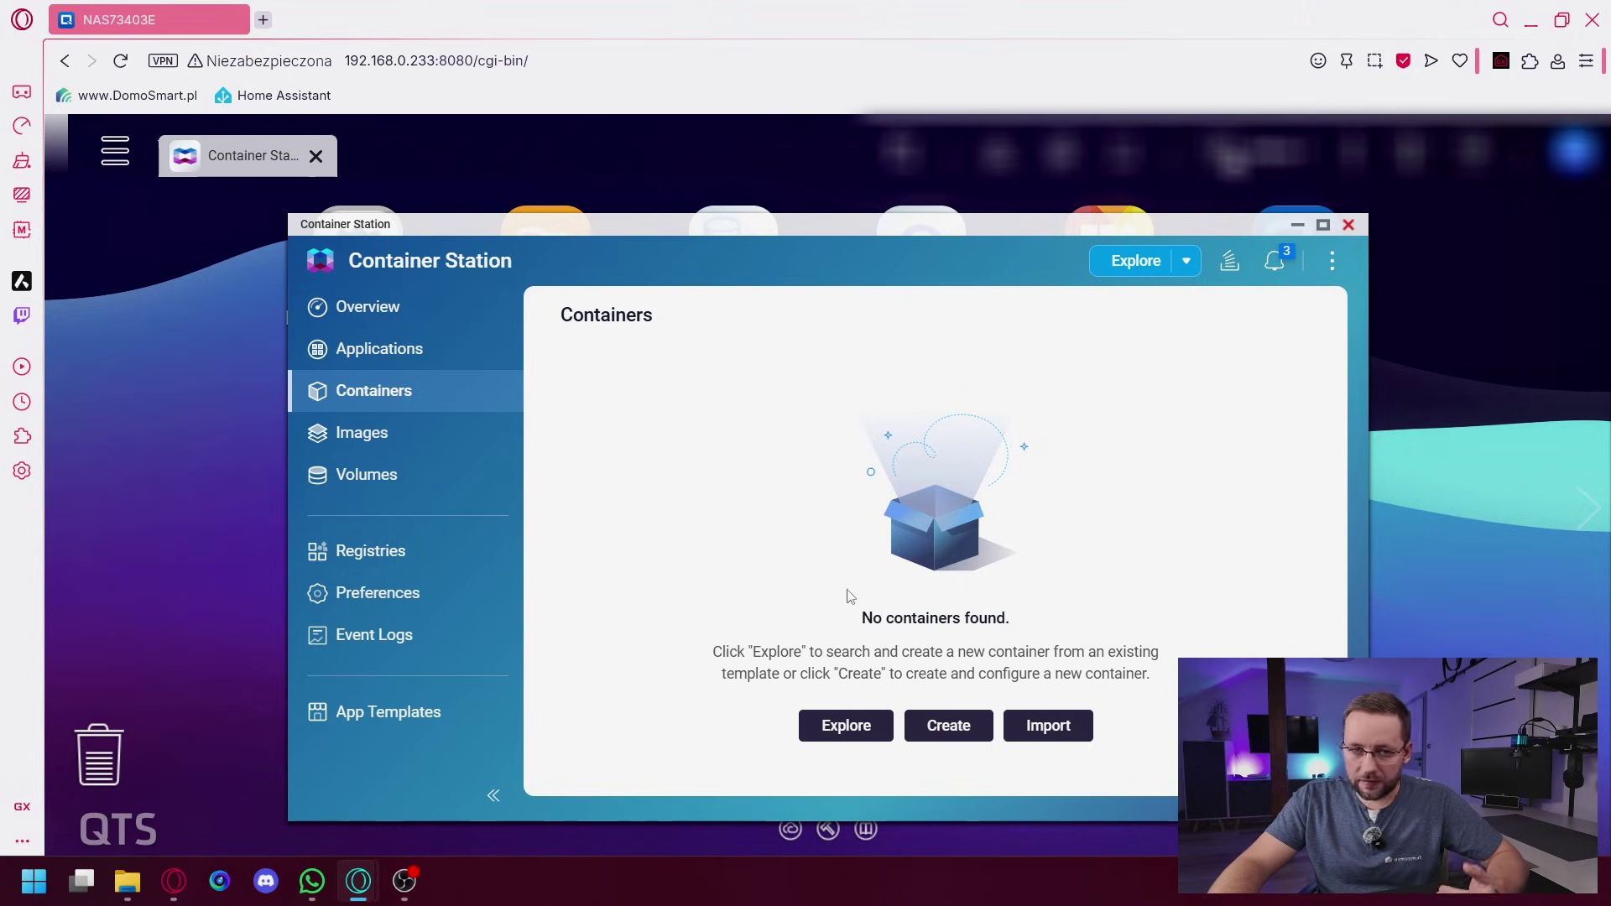
left_click(949, 734)
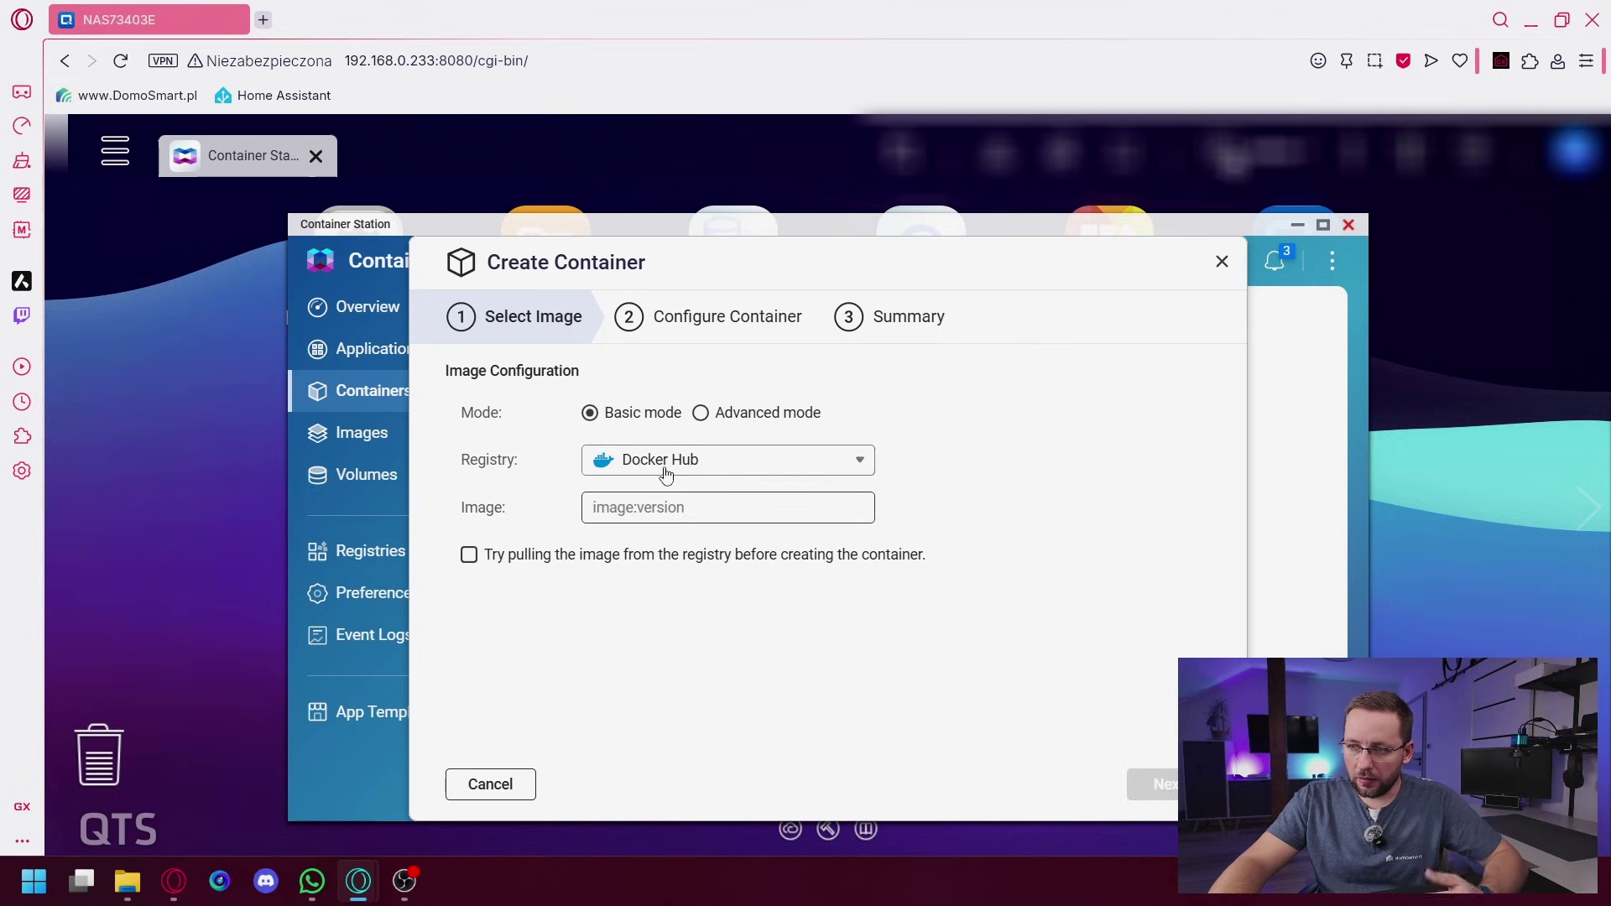
left_click(658, 497)
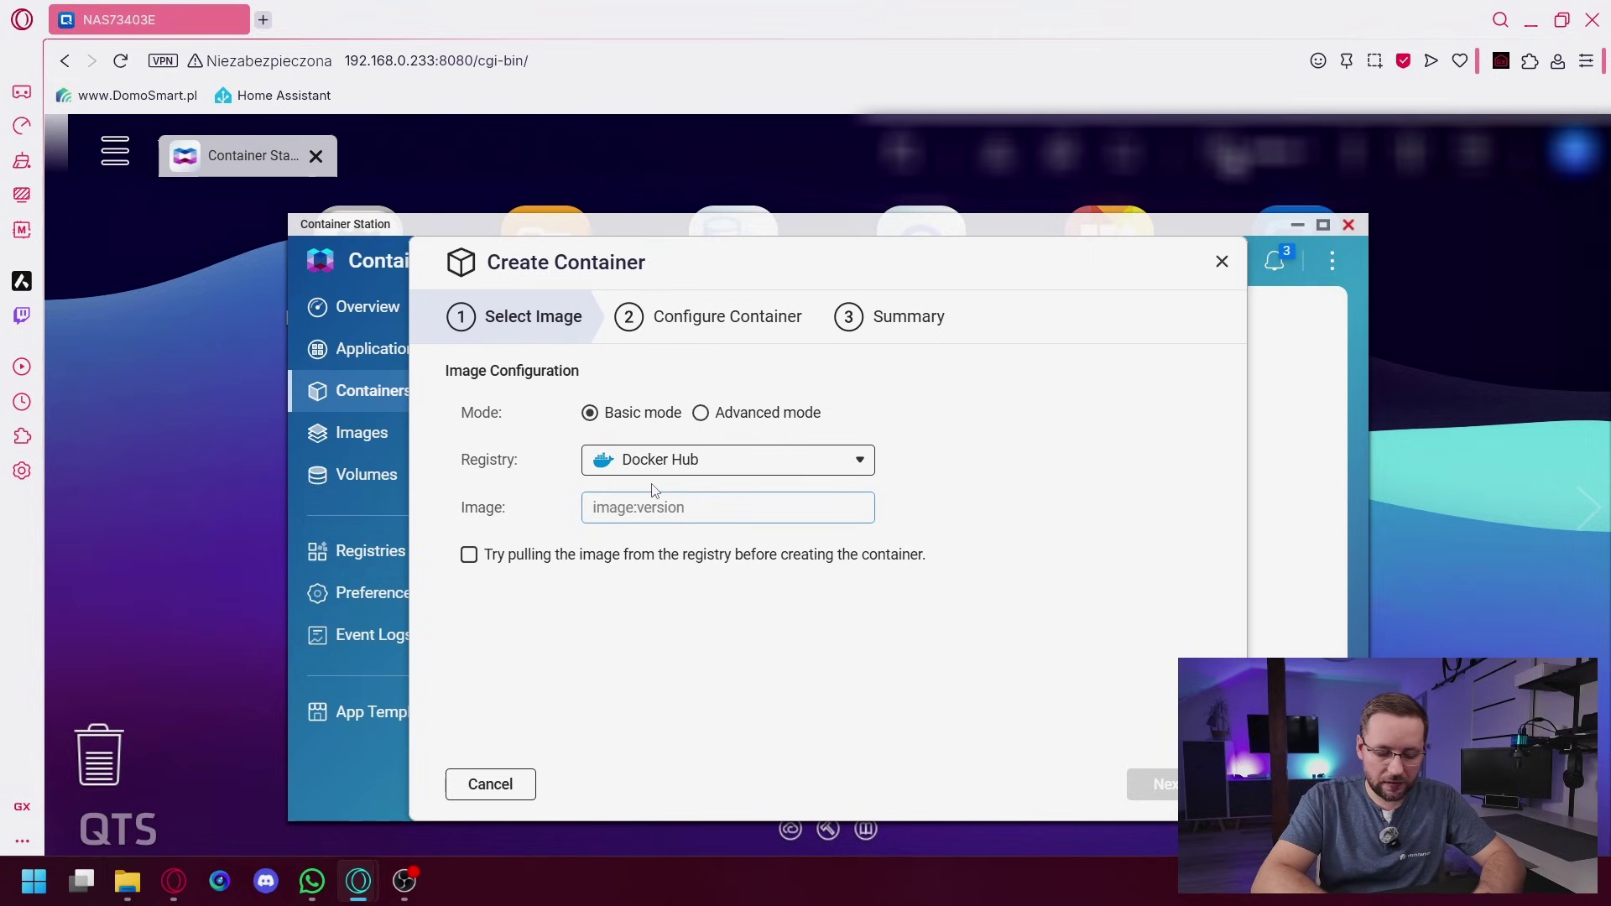
type("homeassist")
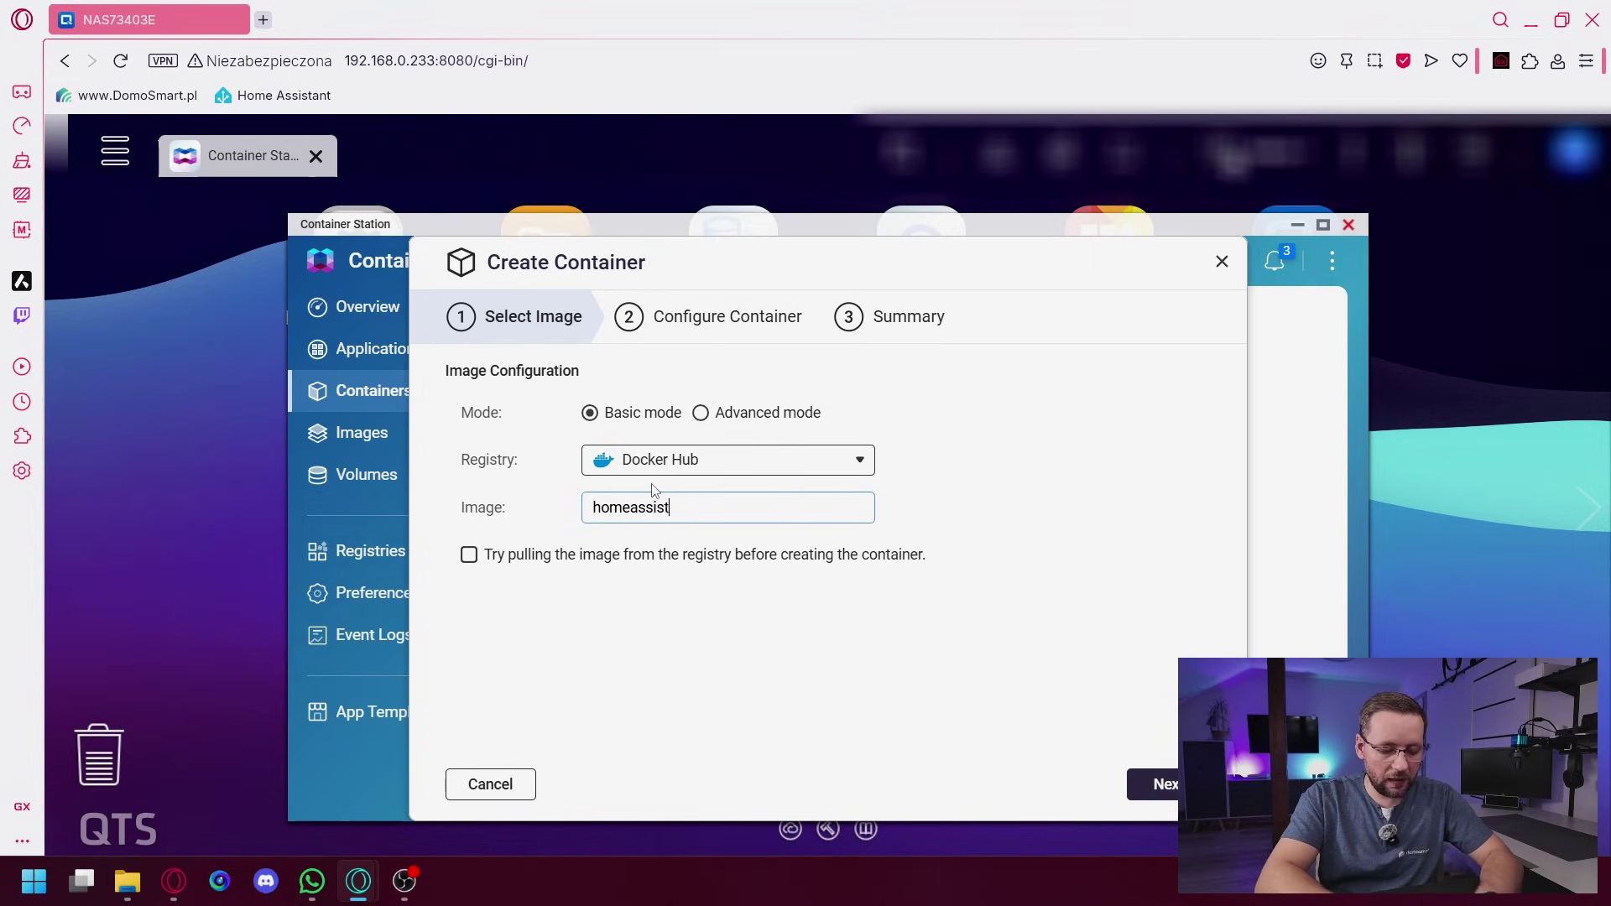
type("ant/")
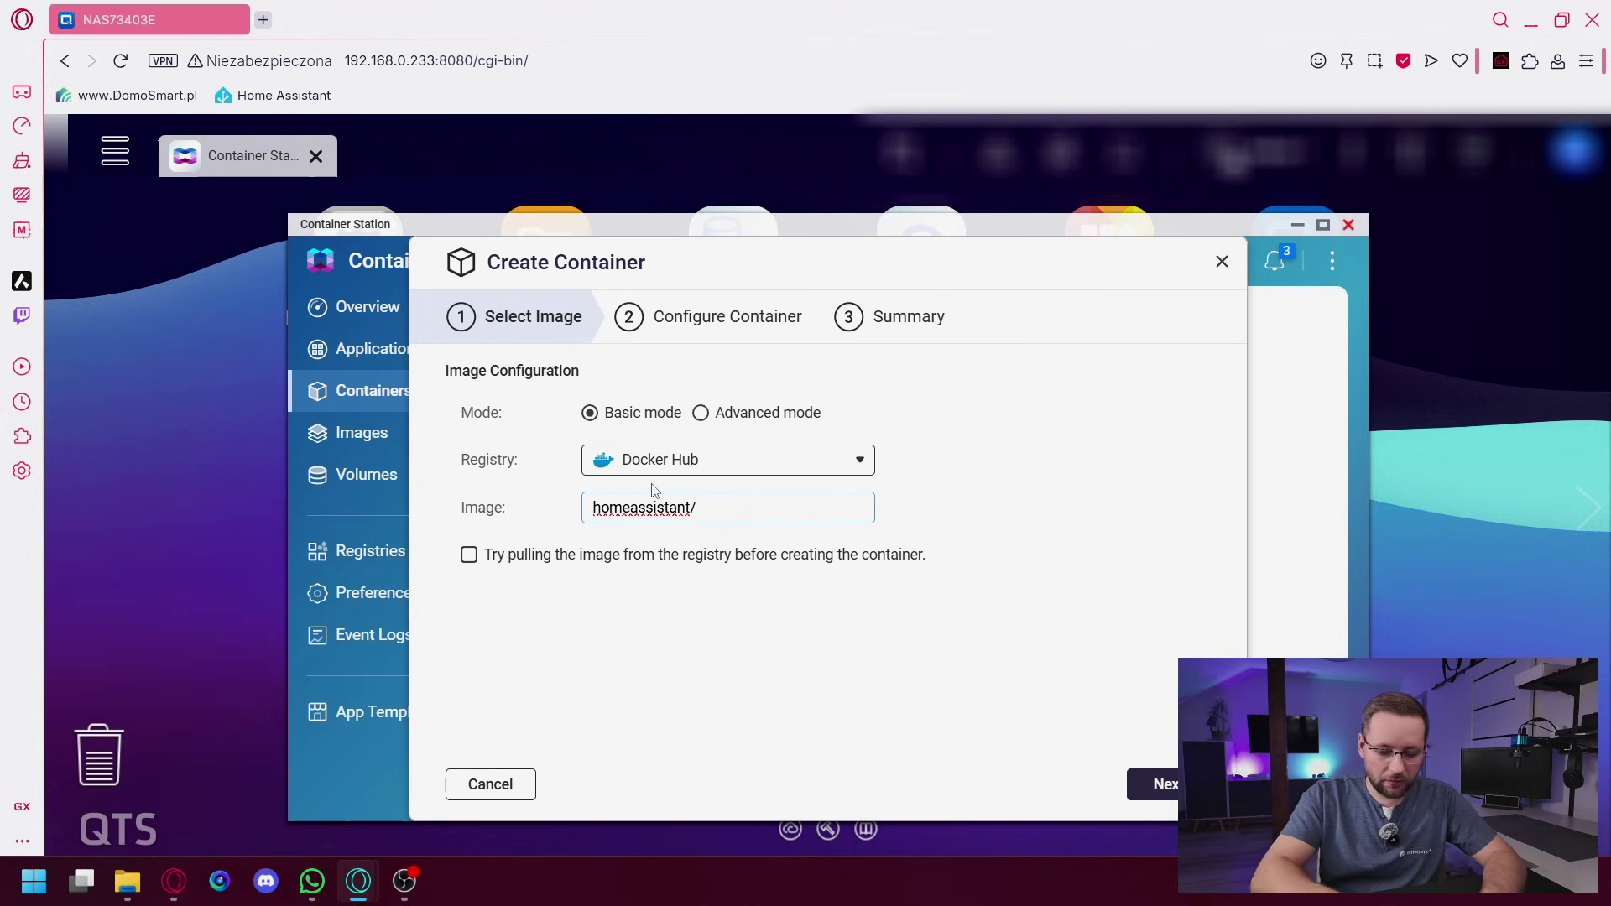
type("home-m")
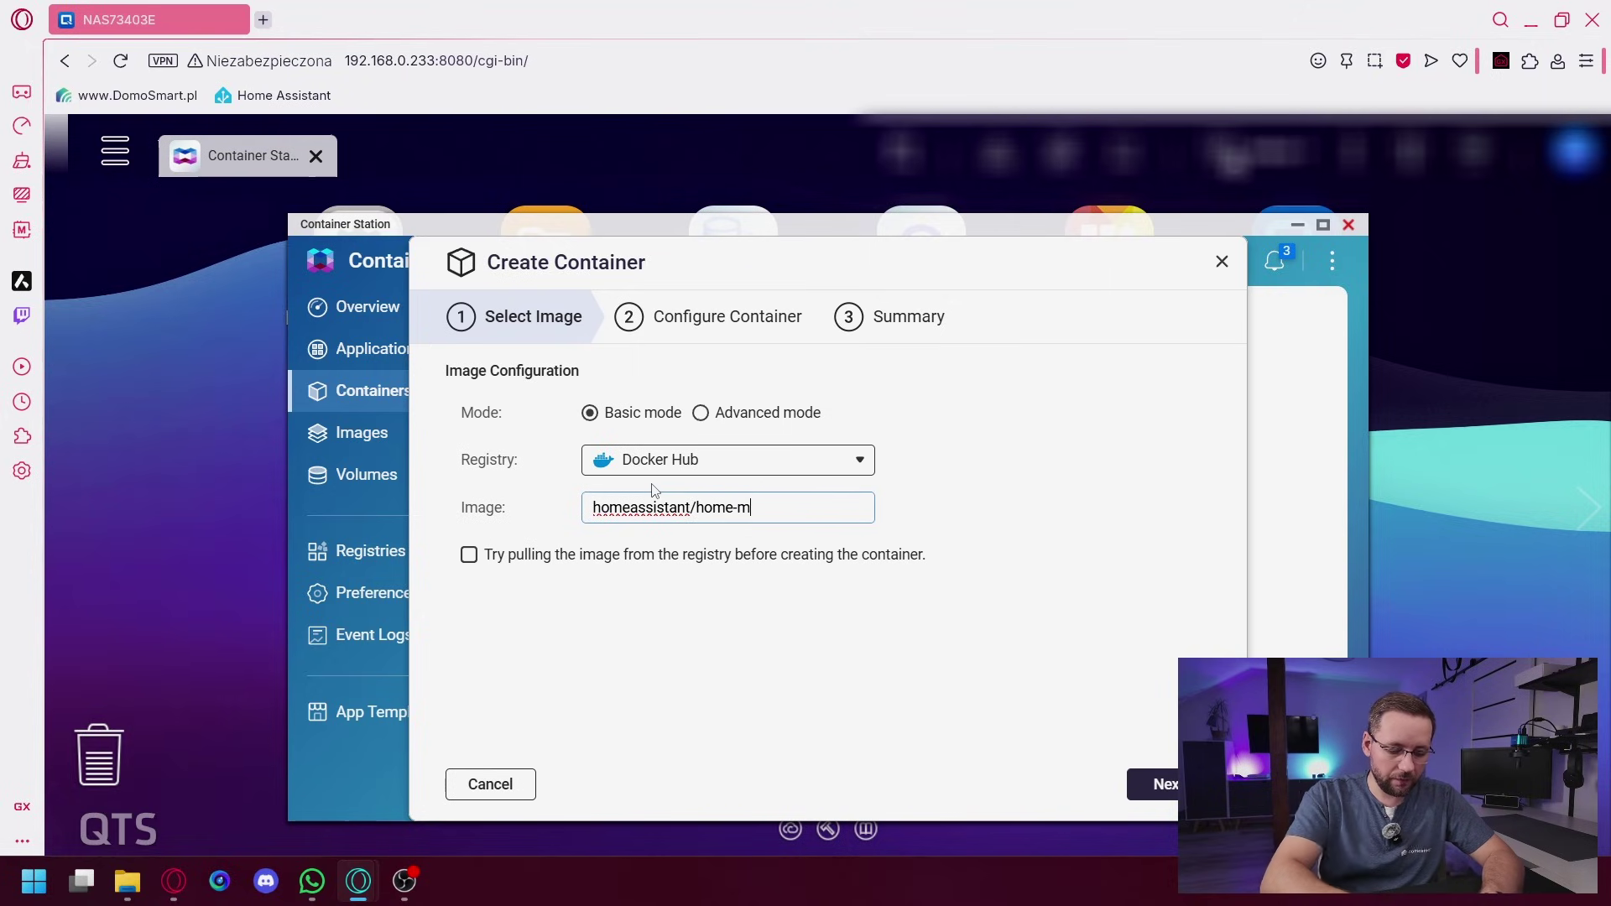
key("BackSpace")
type("assistant")
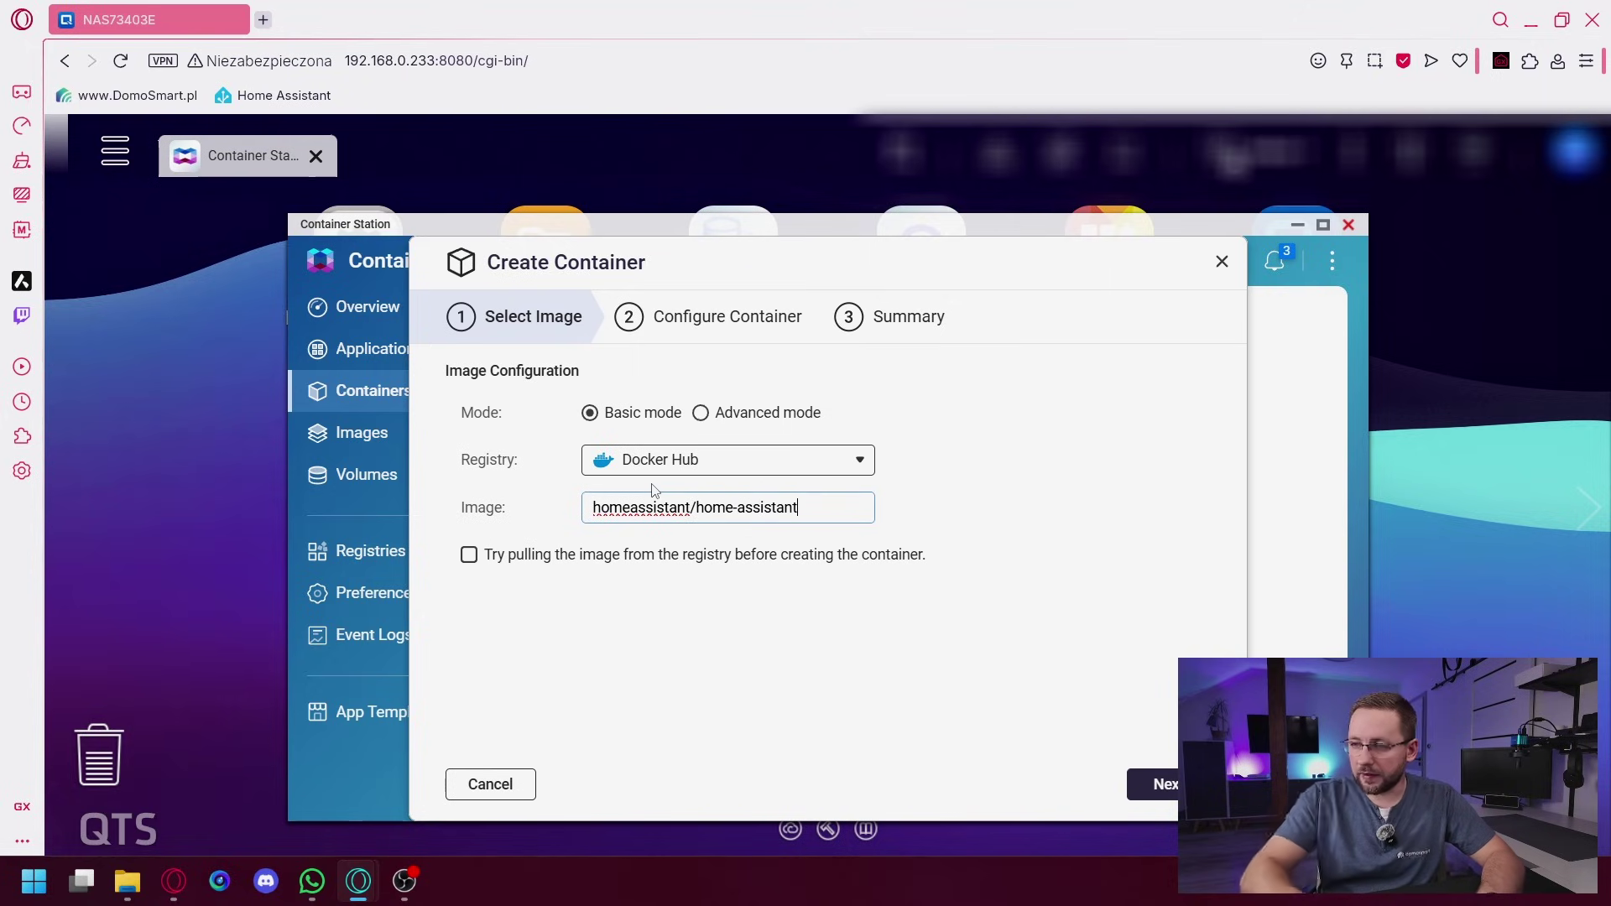
left_click(1149, 783)
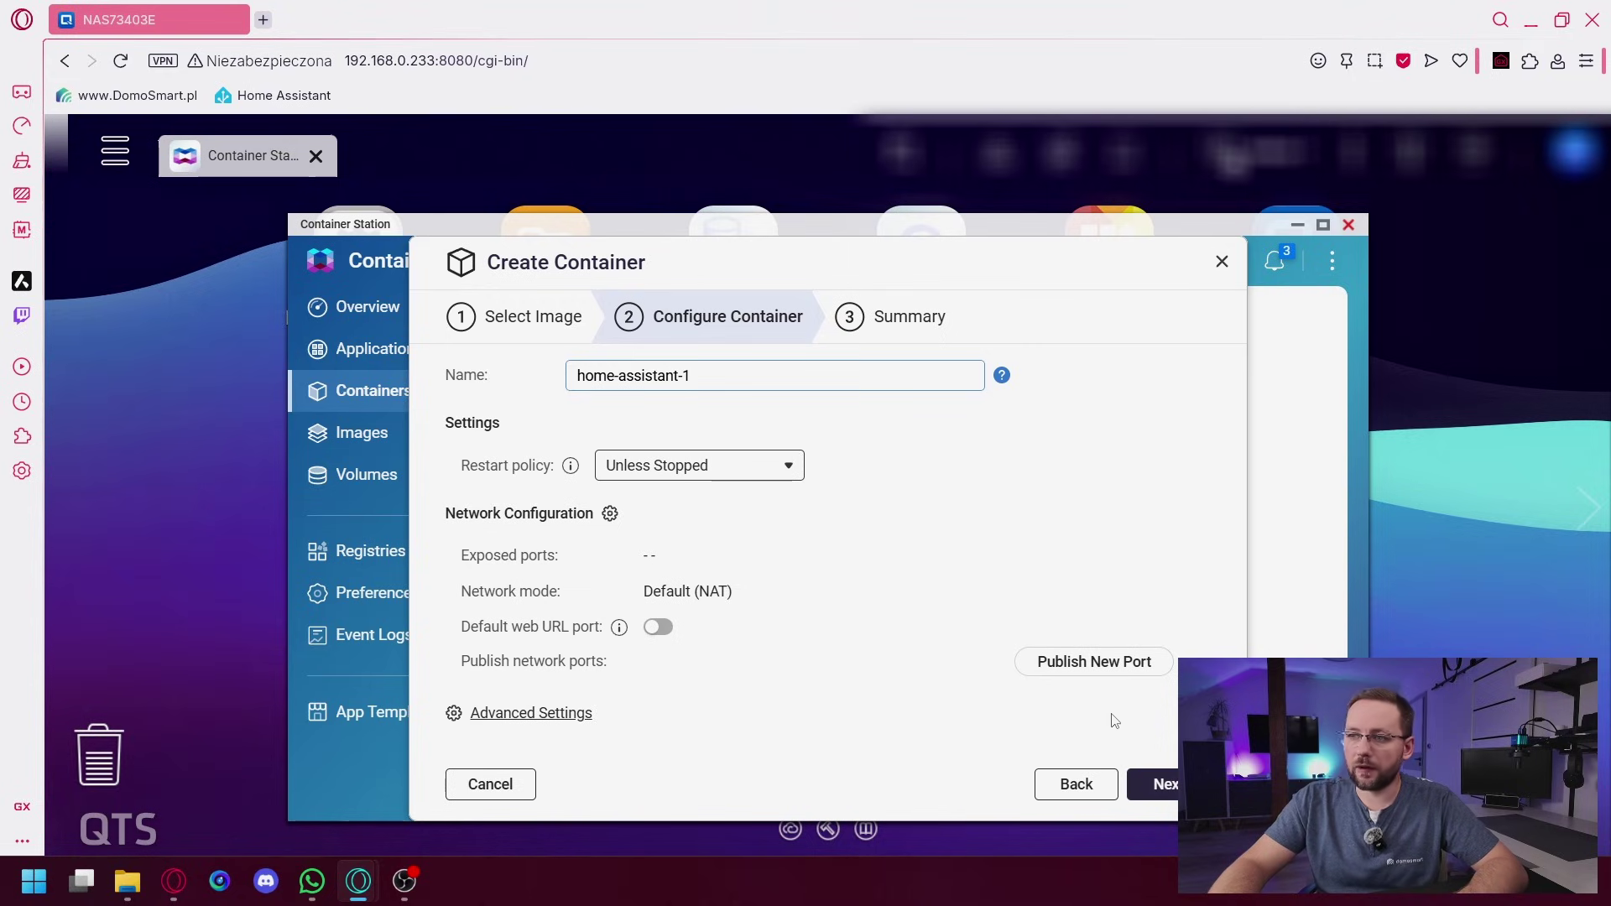
- Name the container HomeAssistant and enable its default web URL port with the value 8123
triple_click(718, 385)
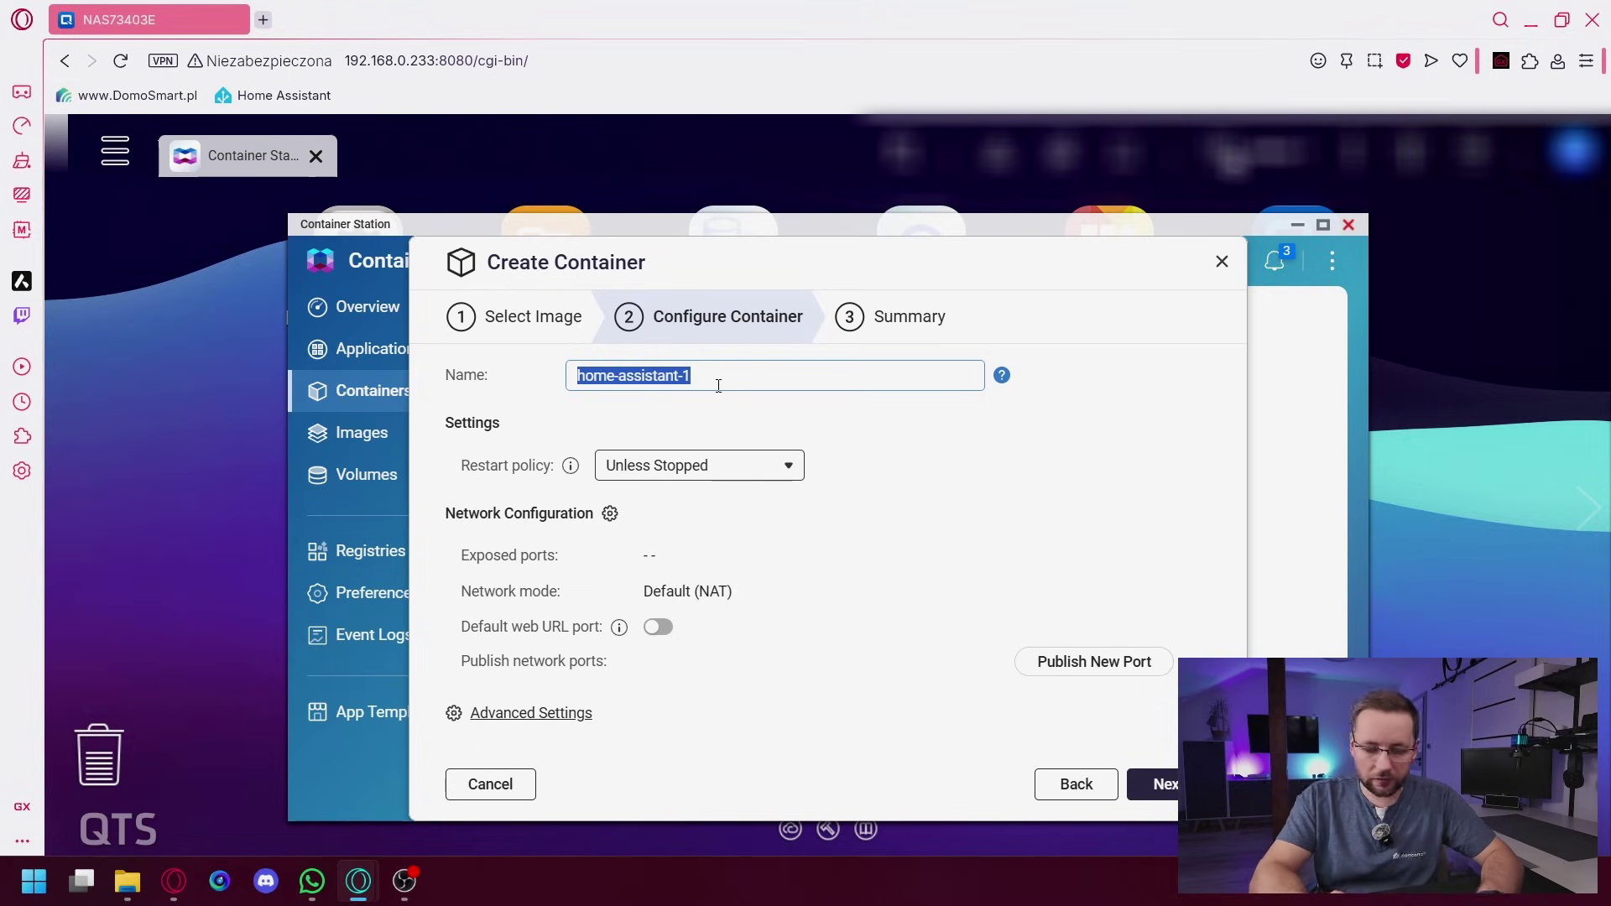
type("HomeAssis")
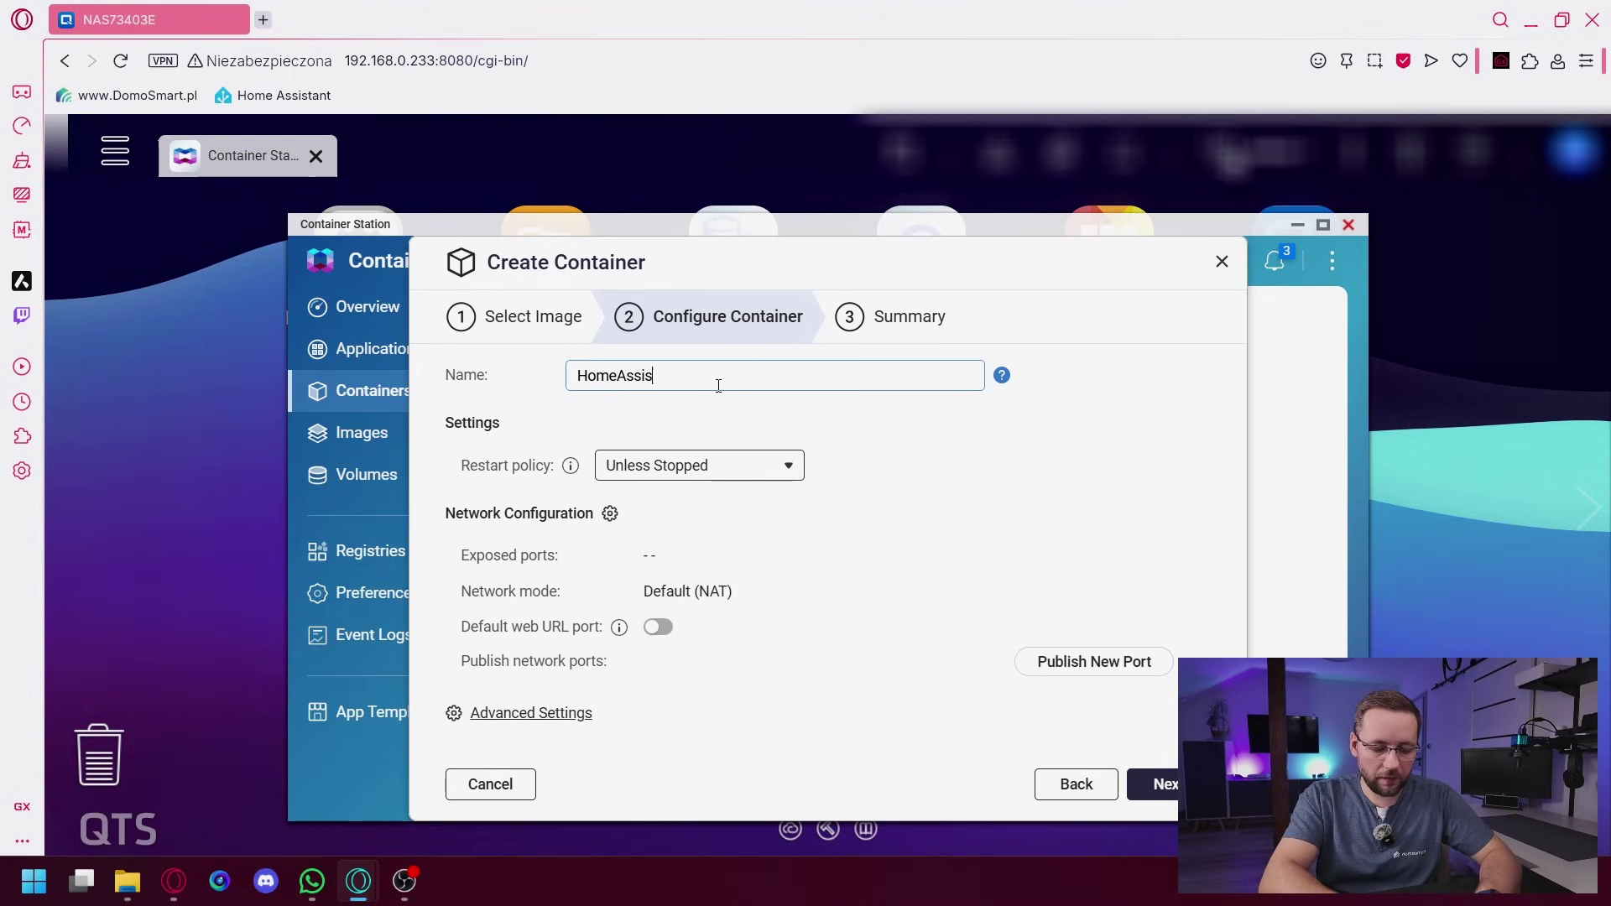
type("tant")
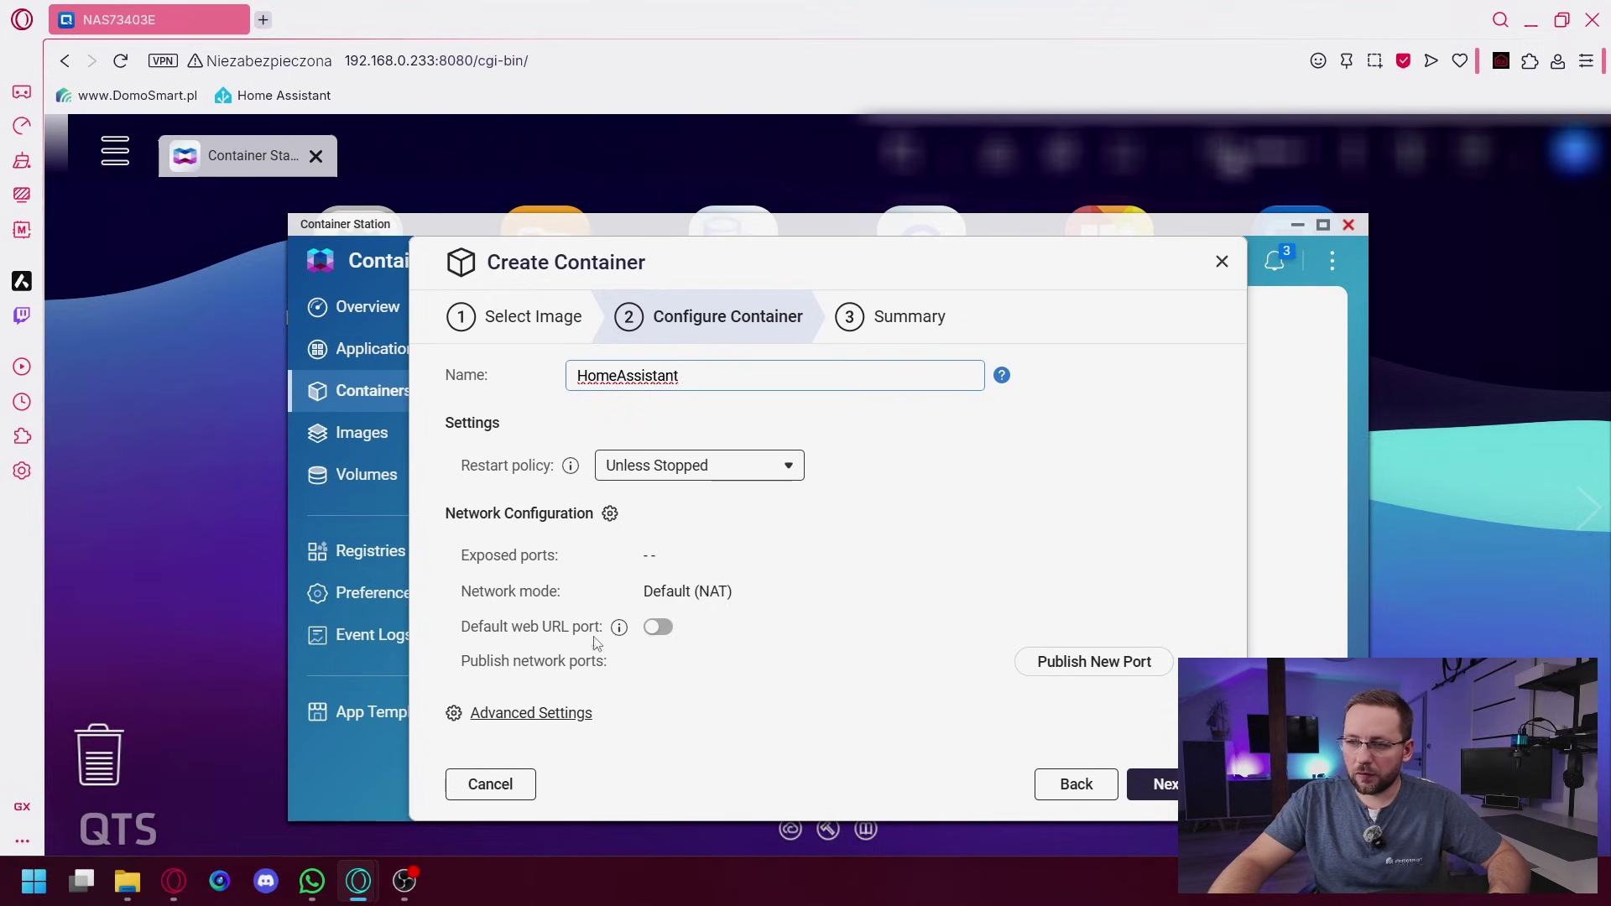
left_click(661, 629)
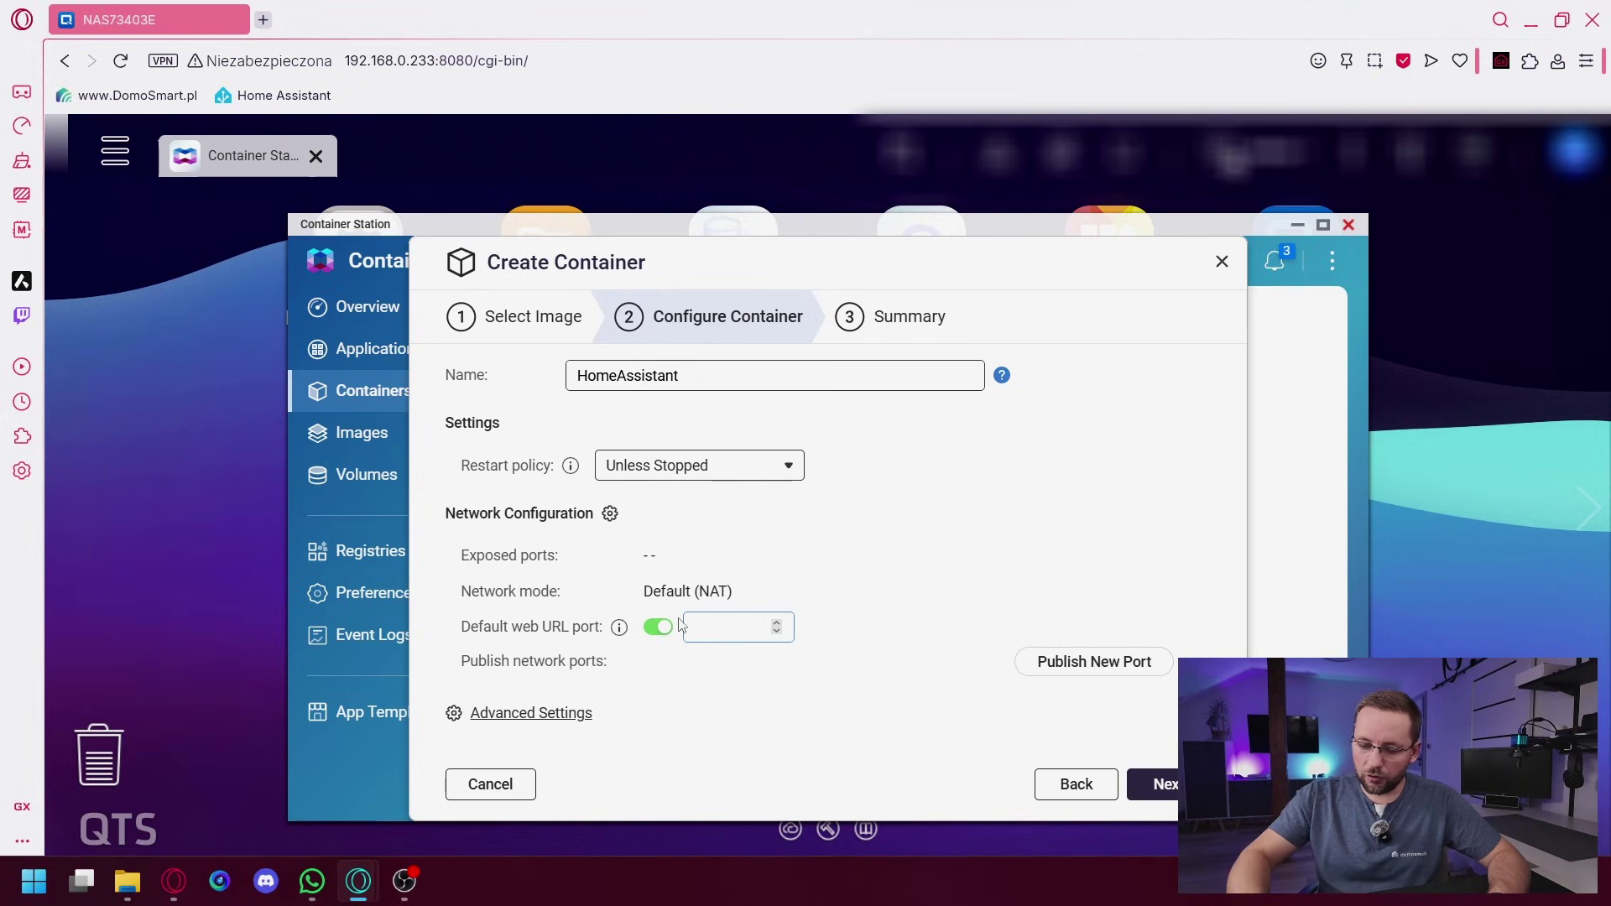
type("8123")
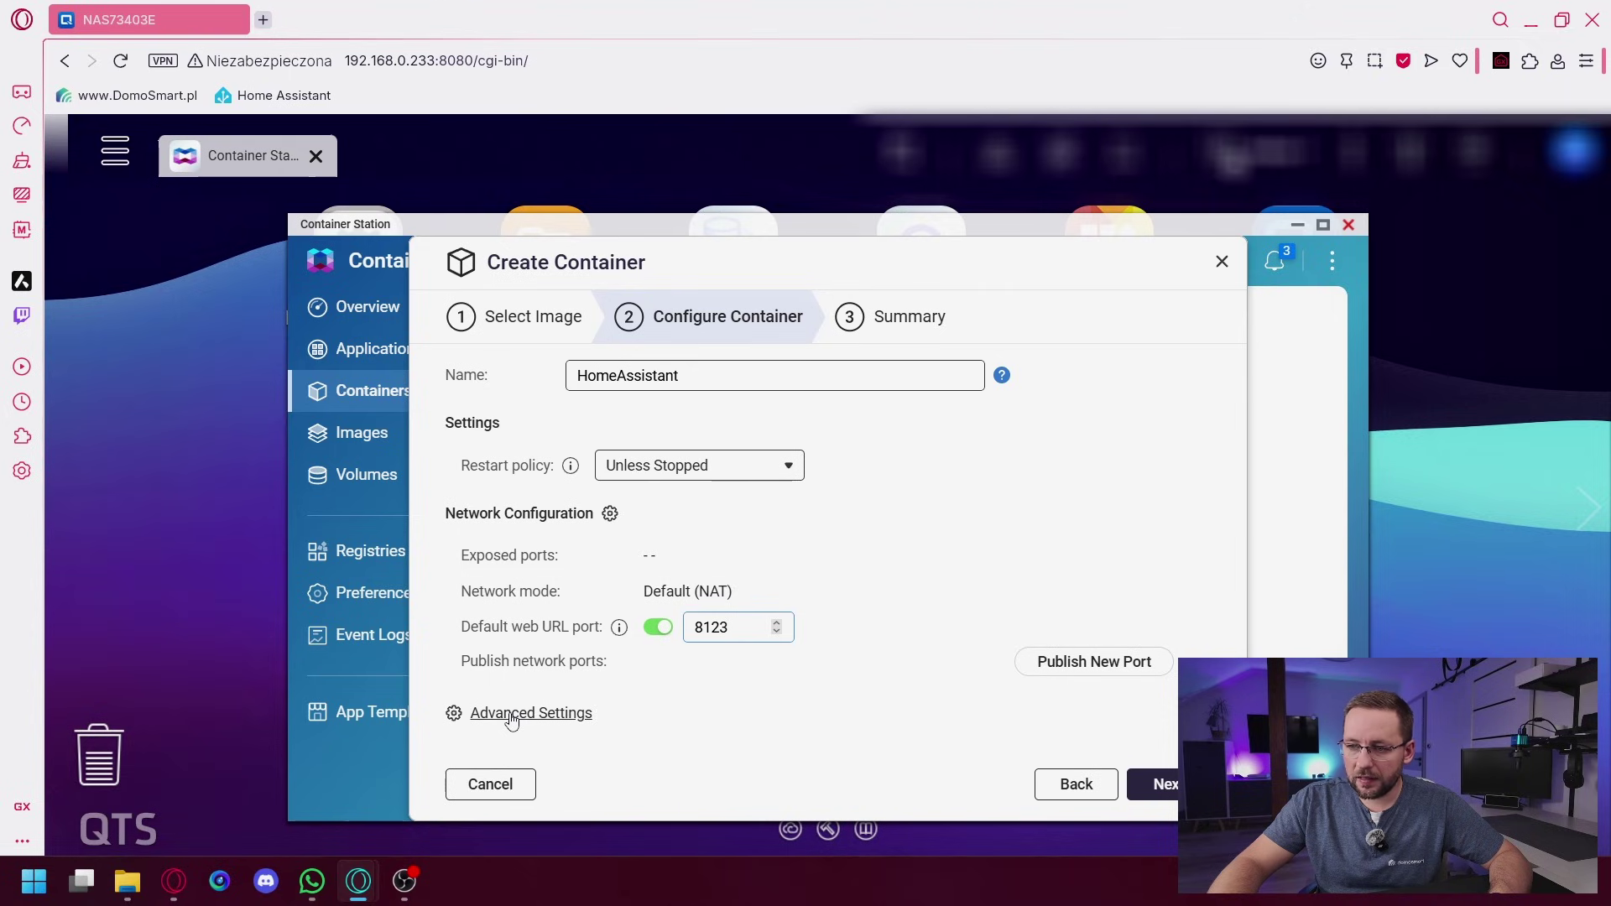
- Set the container's network mode to Custom with the Host option in the advanced settings
left_click(512, 715)
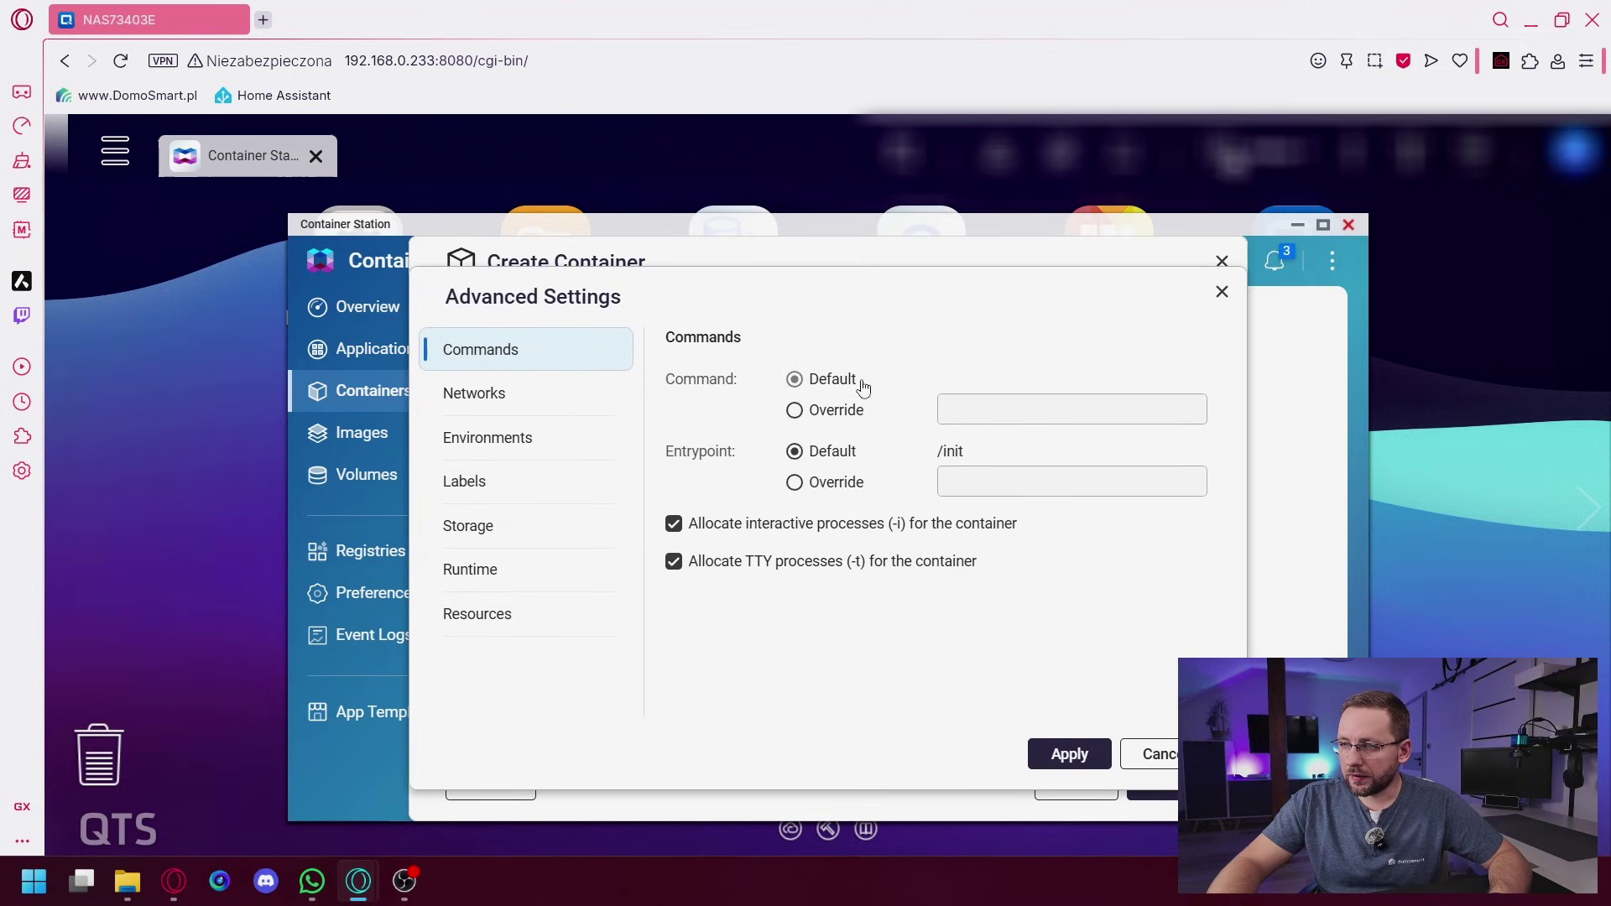
left_click(491, 404)
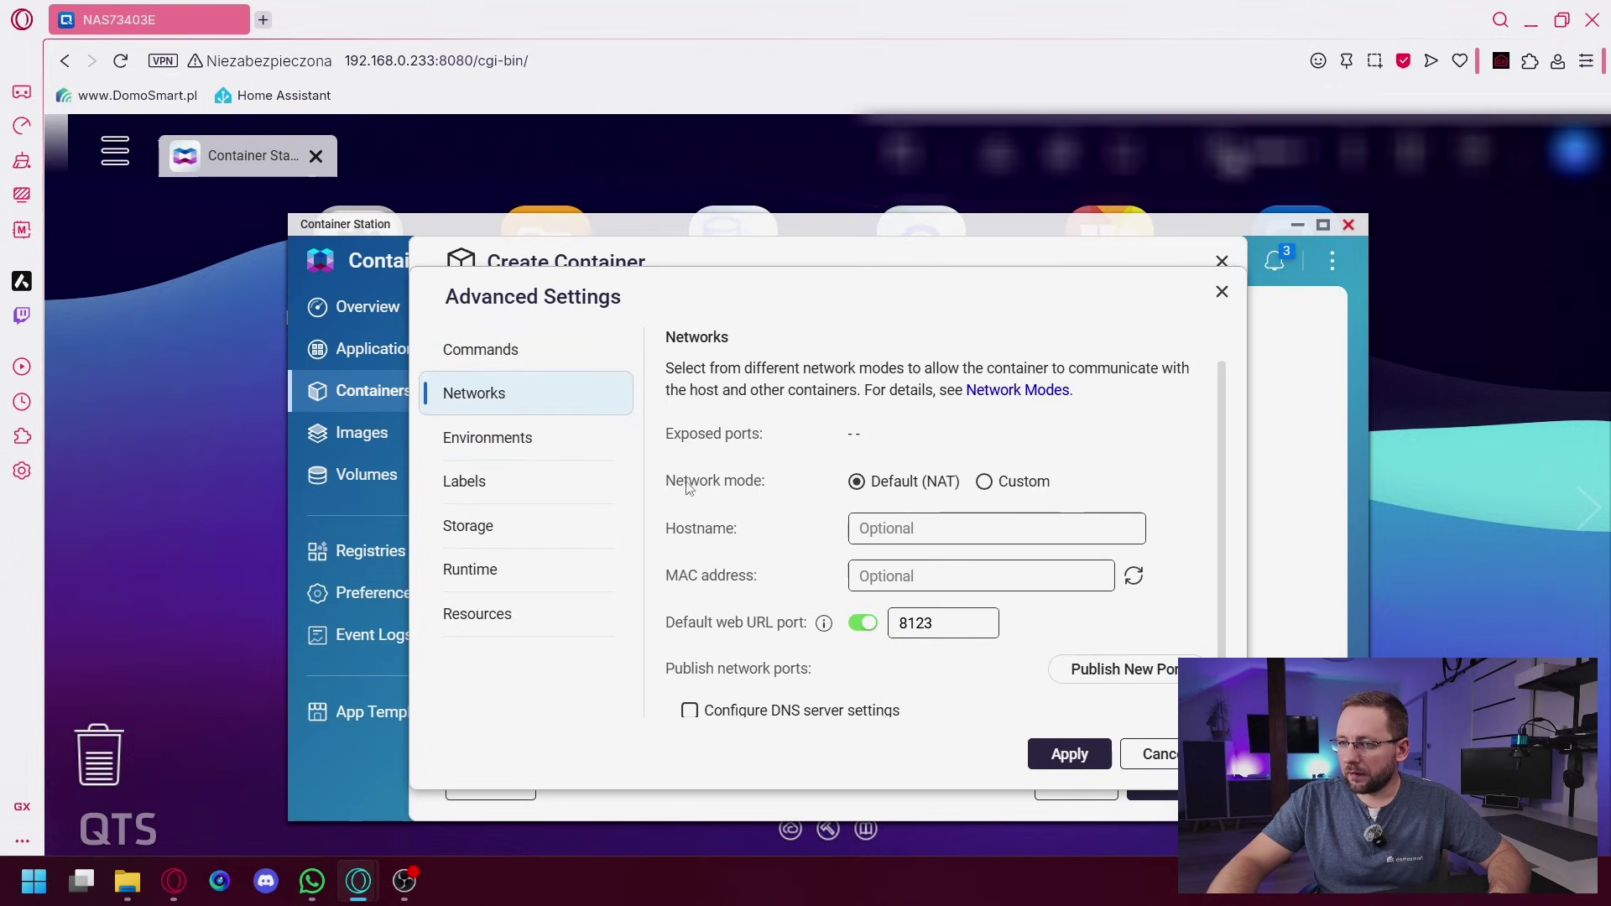
left_click(983, 485)
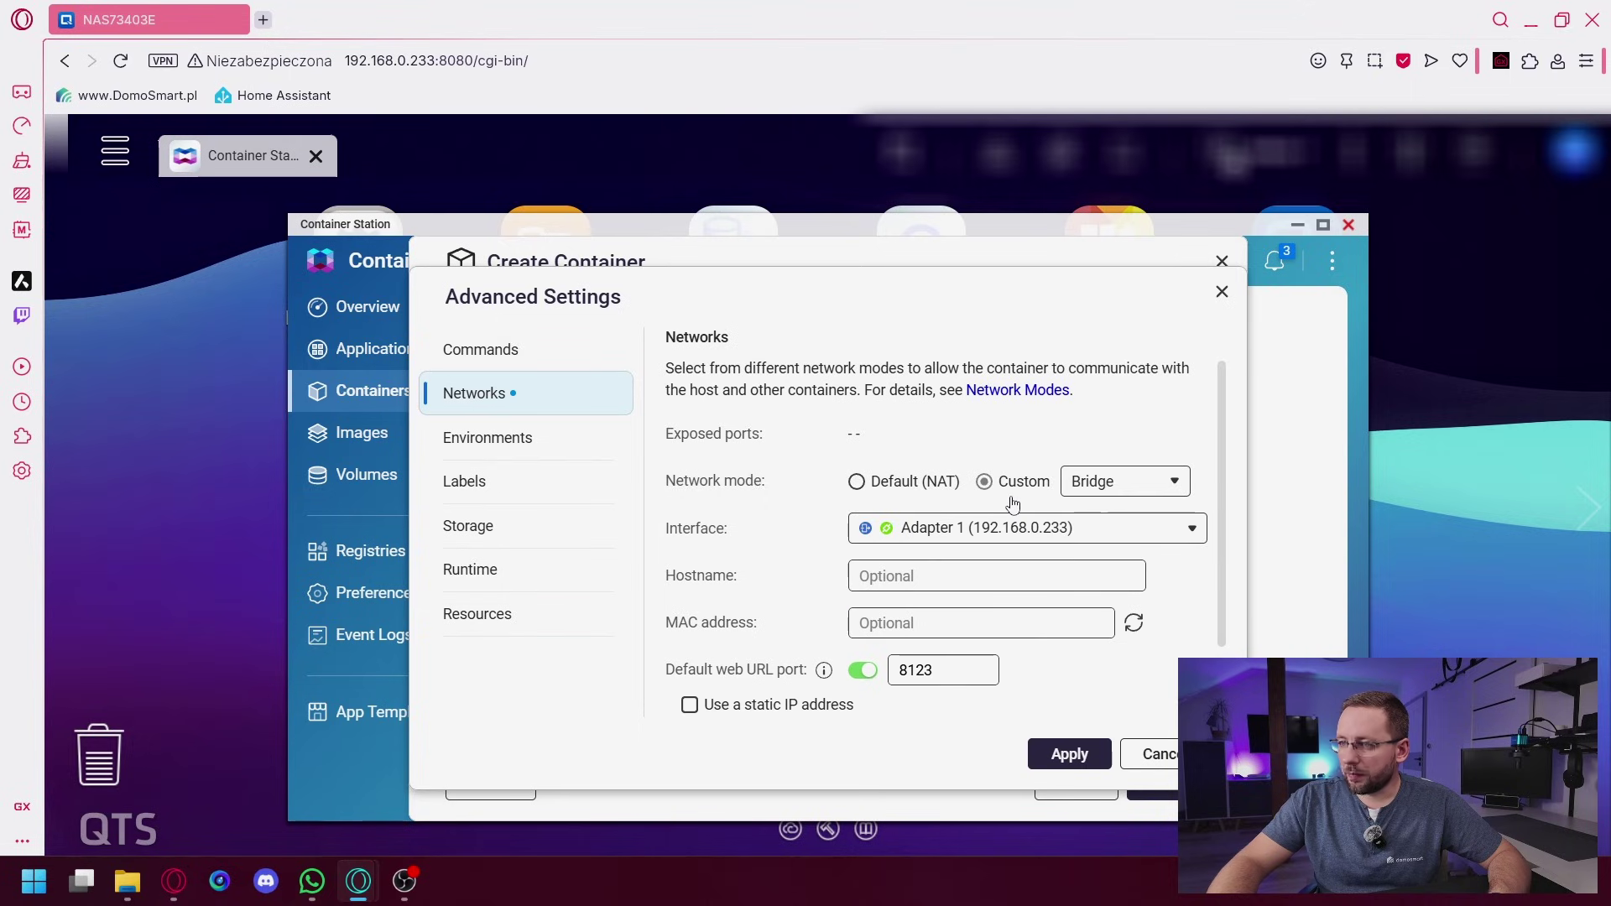
left_click(1168, 487)
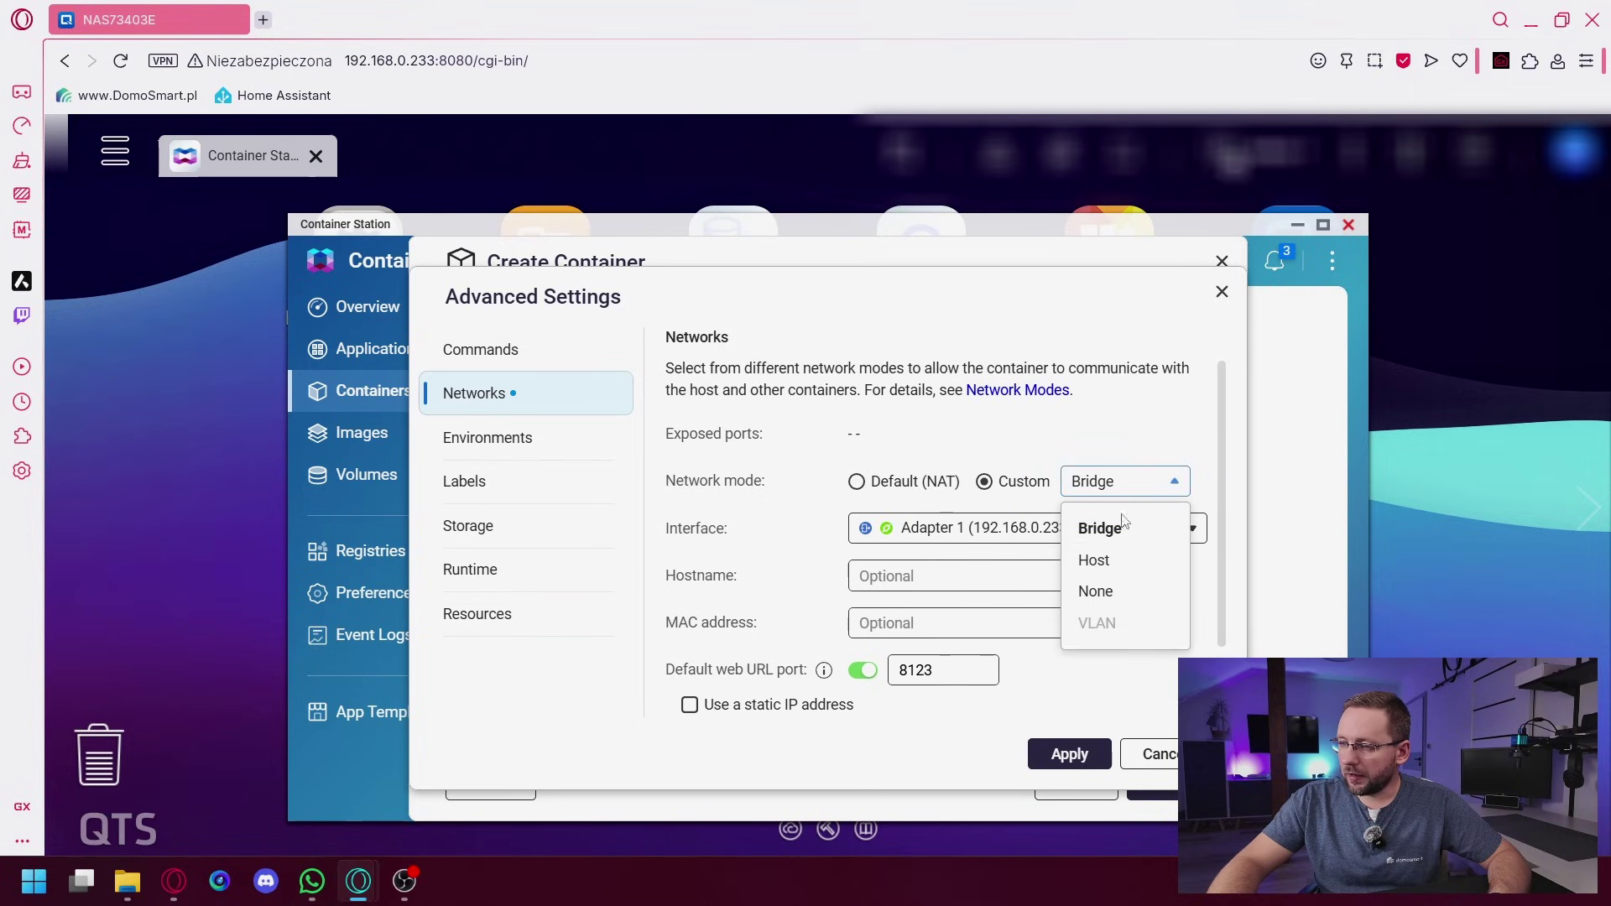
left_click(1102, 571)
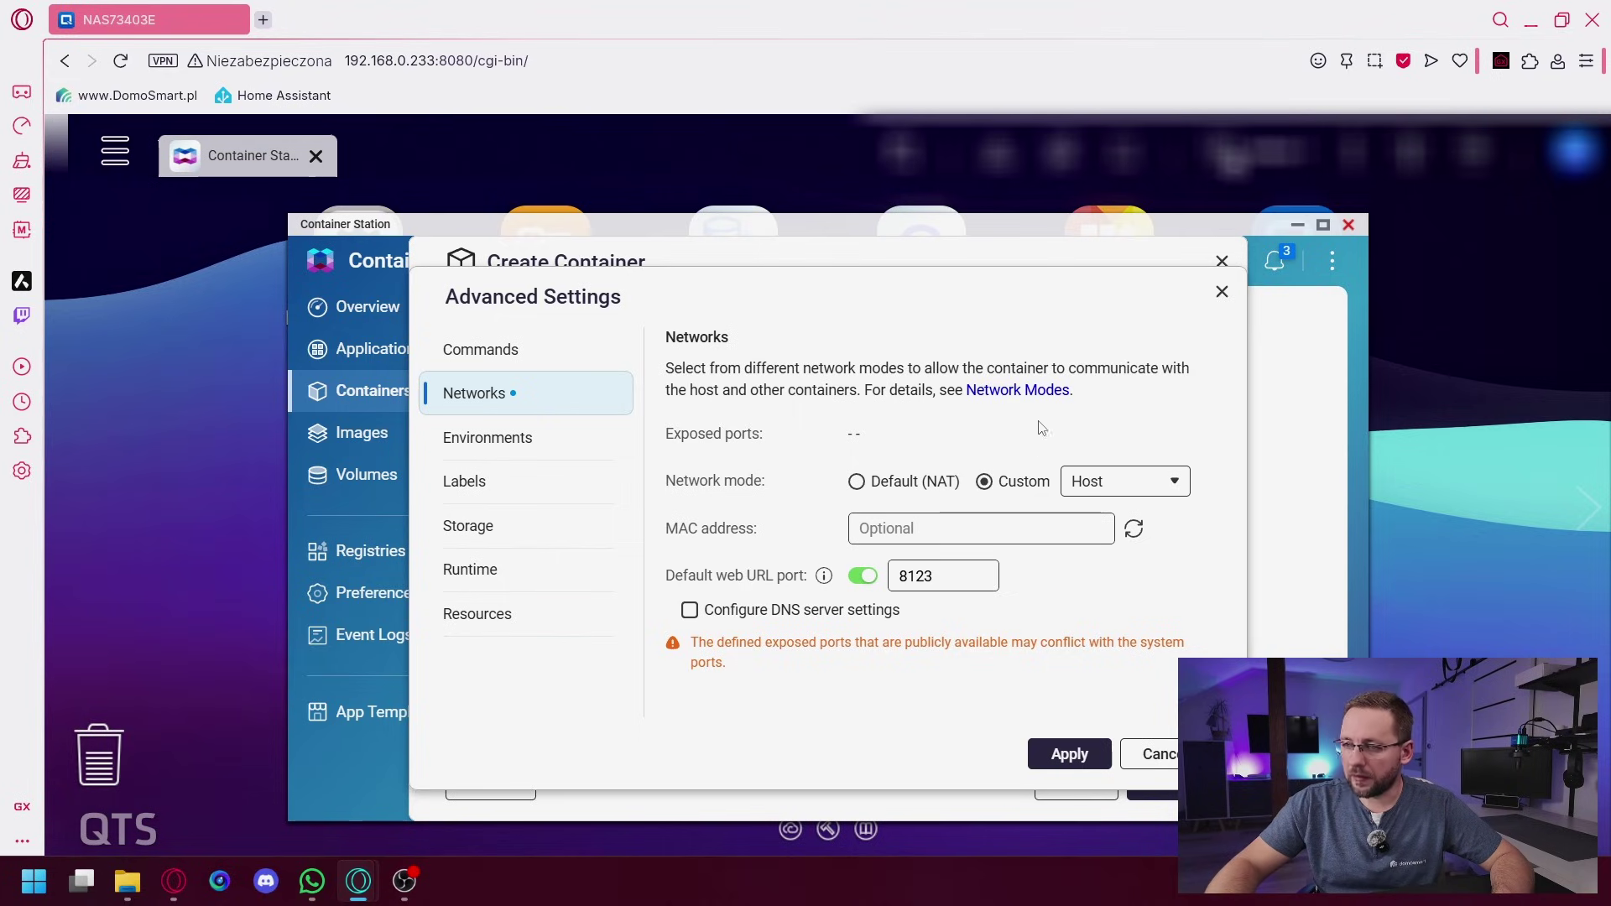
- Add a new environment variable TZ with the value Europe/Warsaw to the container
left_click(507, 445)
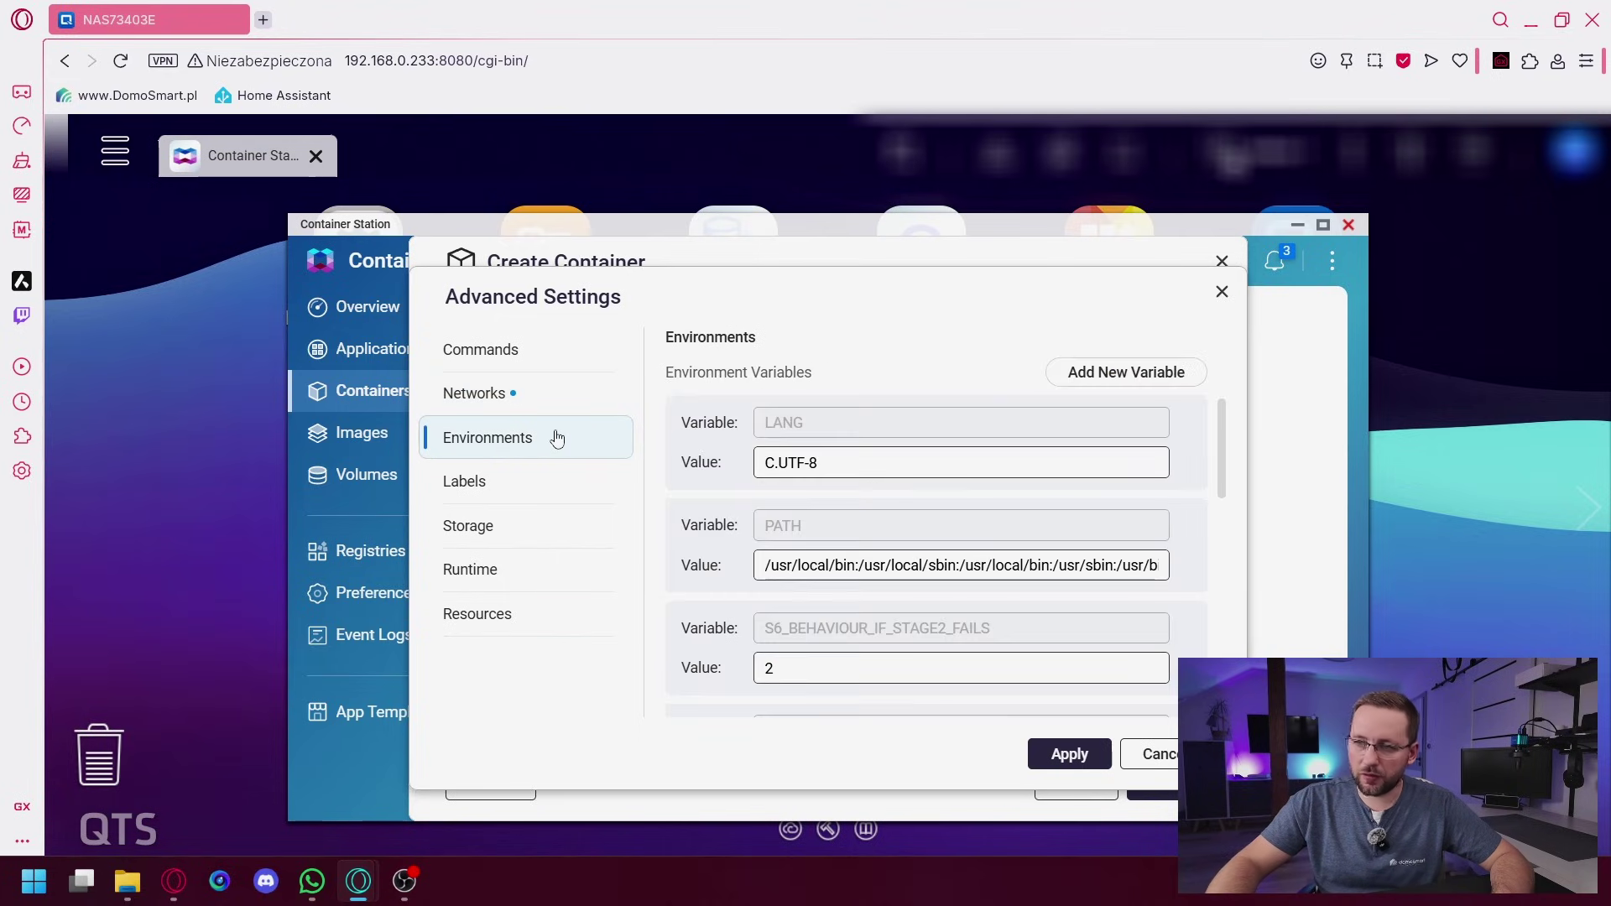
scroll(1063, 467, "down", 10)
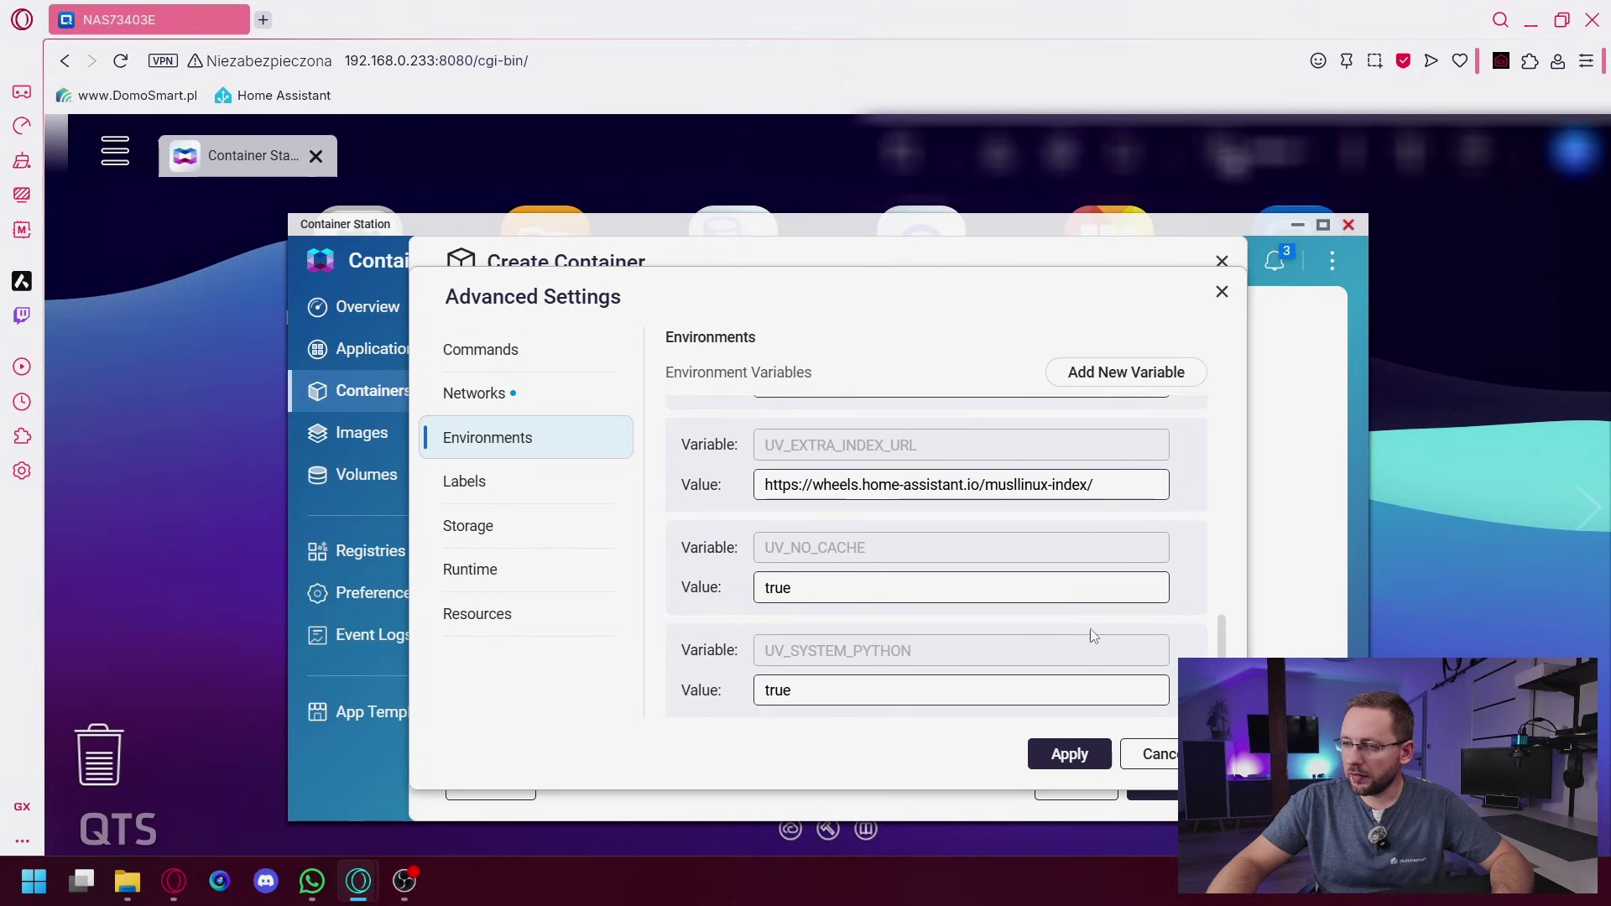
left_click(1109, 377)
scroll(875, 569, "down", 2)
left_click(818, 653)
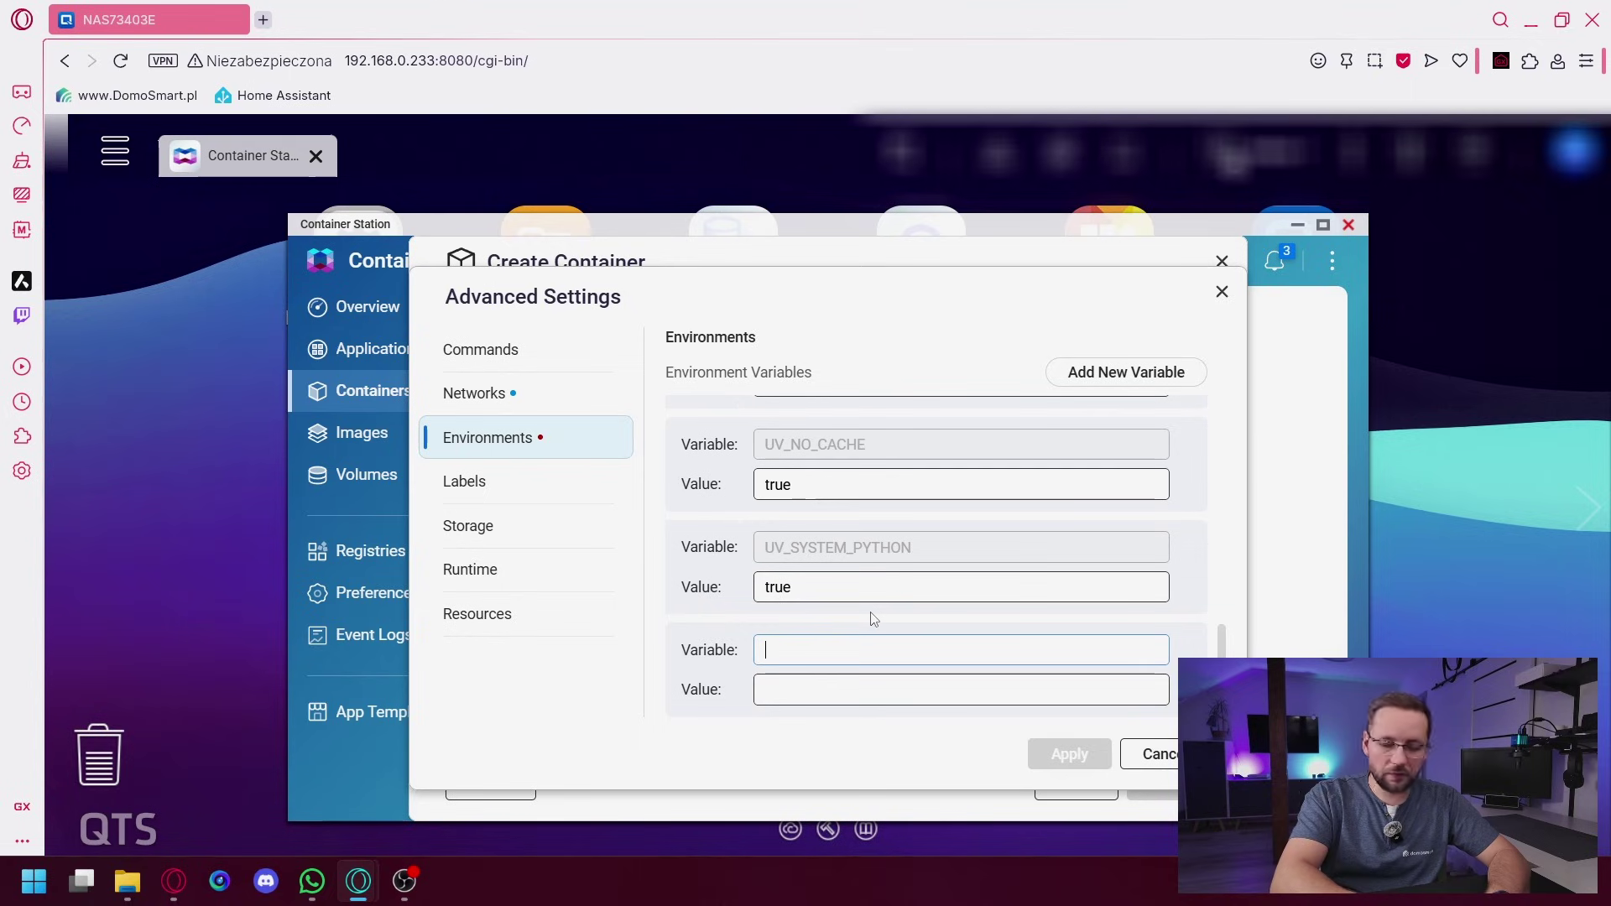
type("TZ")
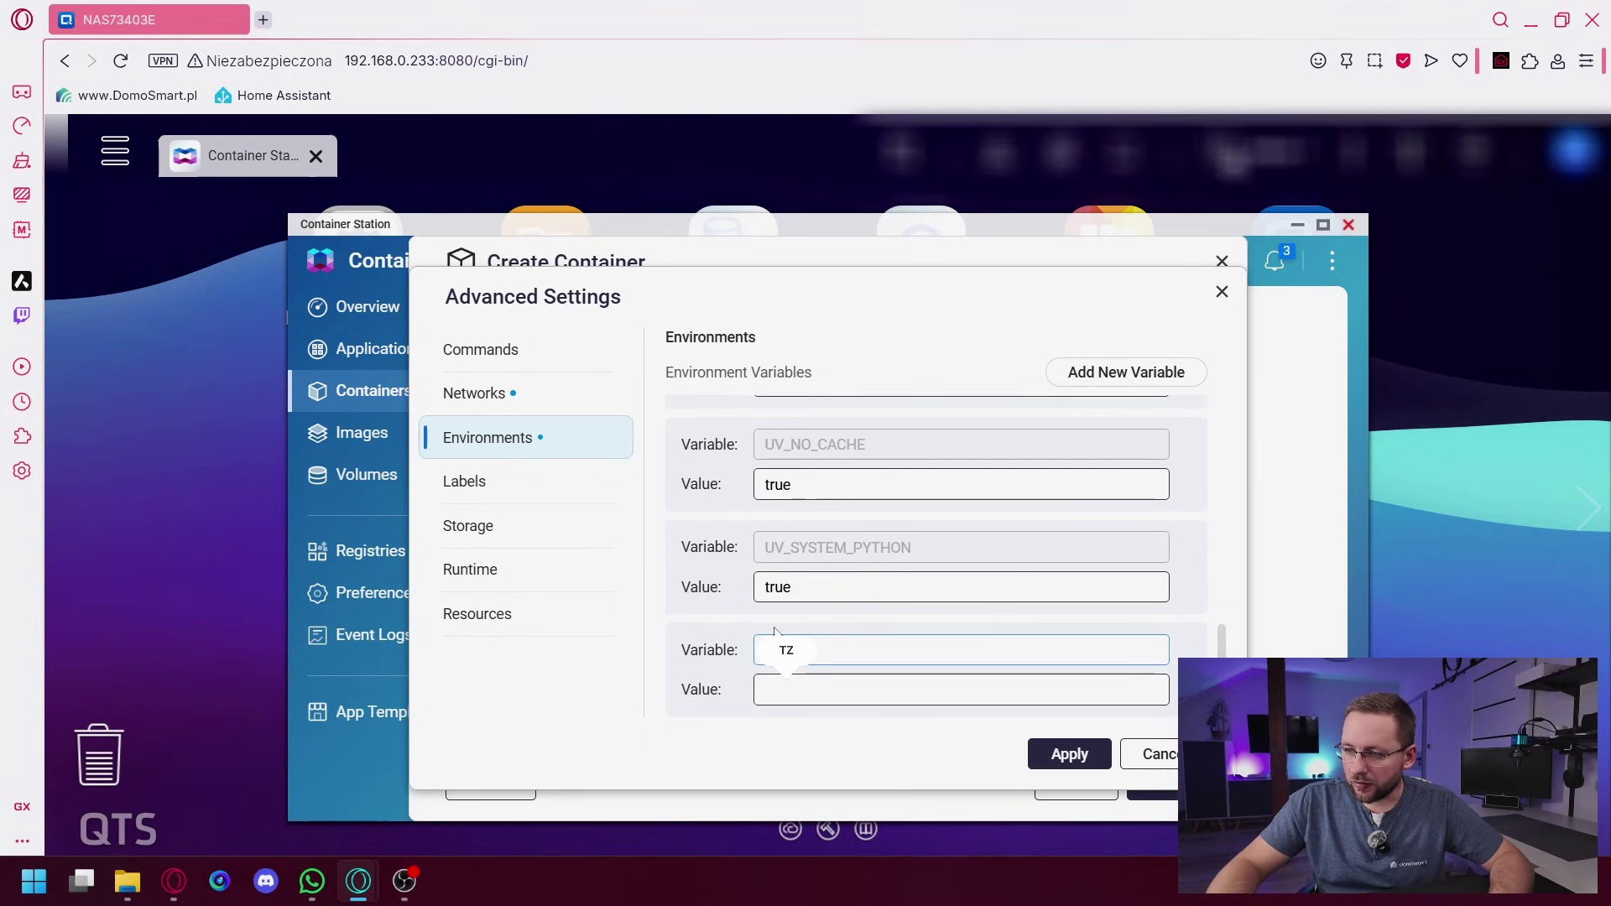
left_click(799, 693)
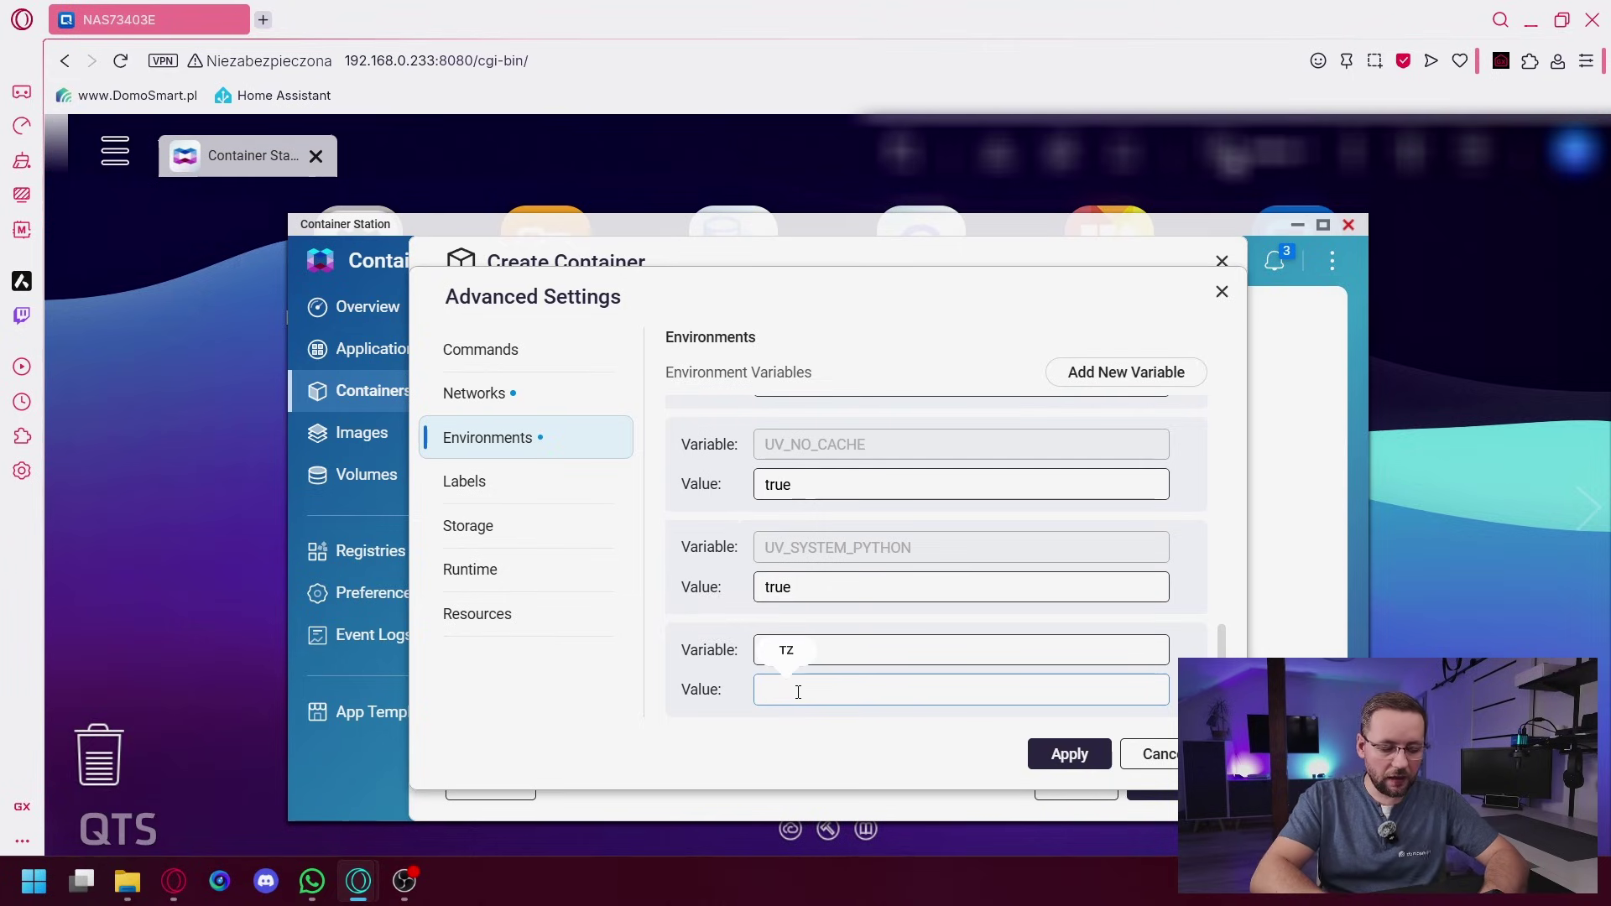
type("Europ")
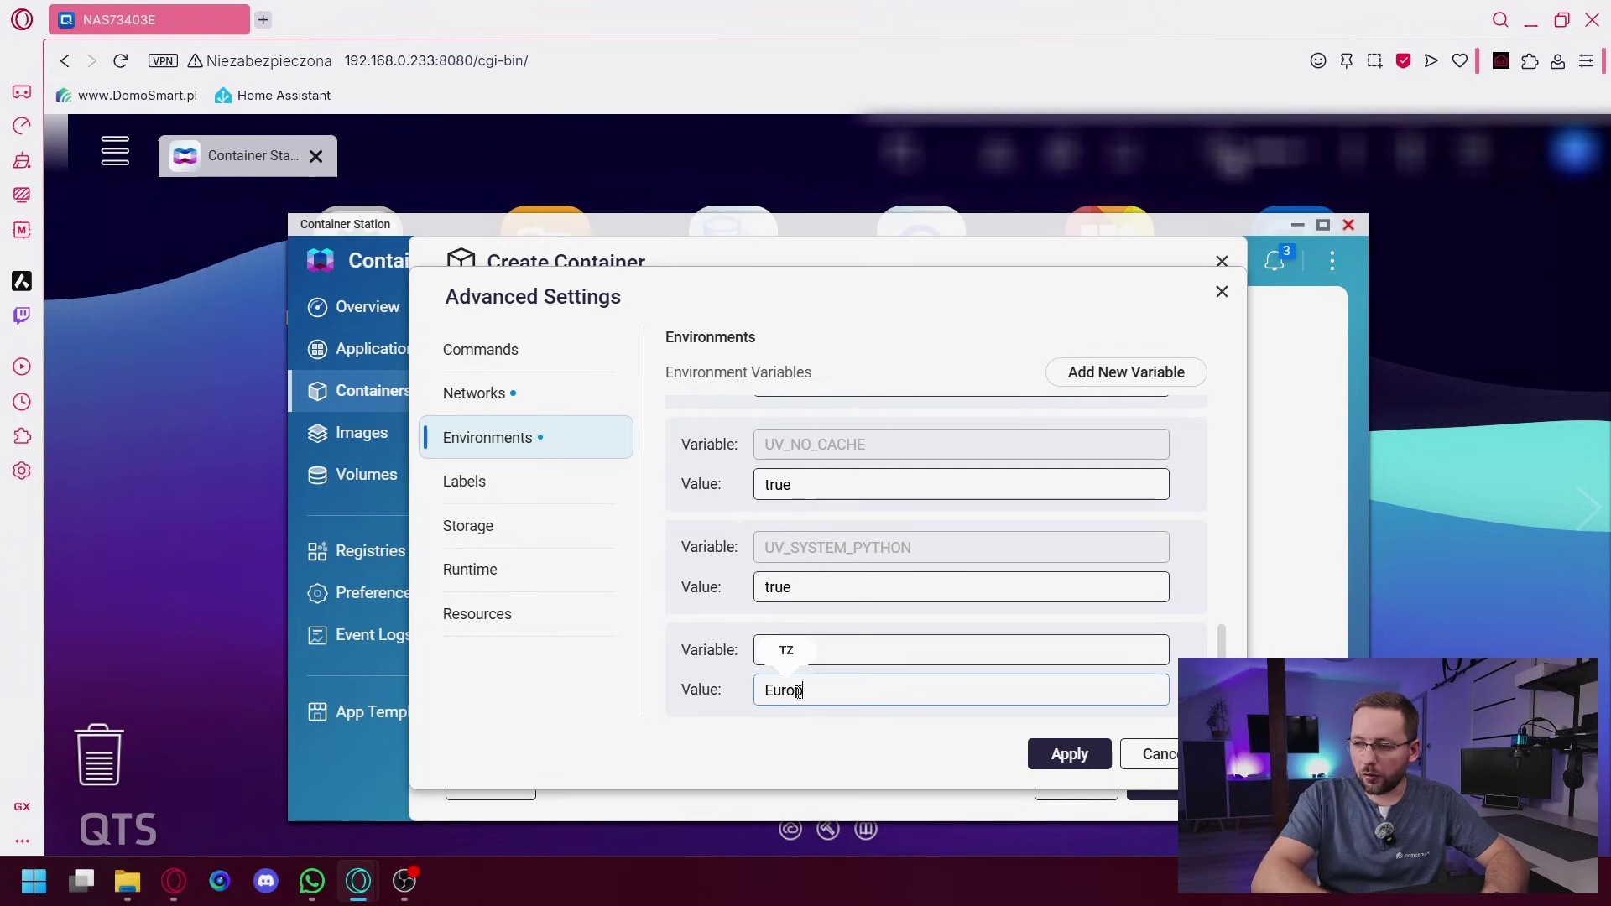
type("e/War")
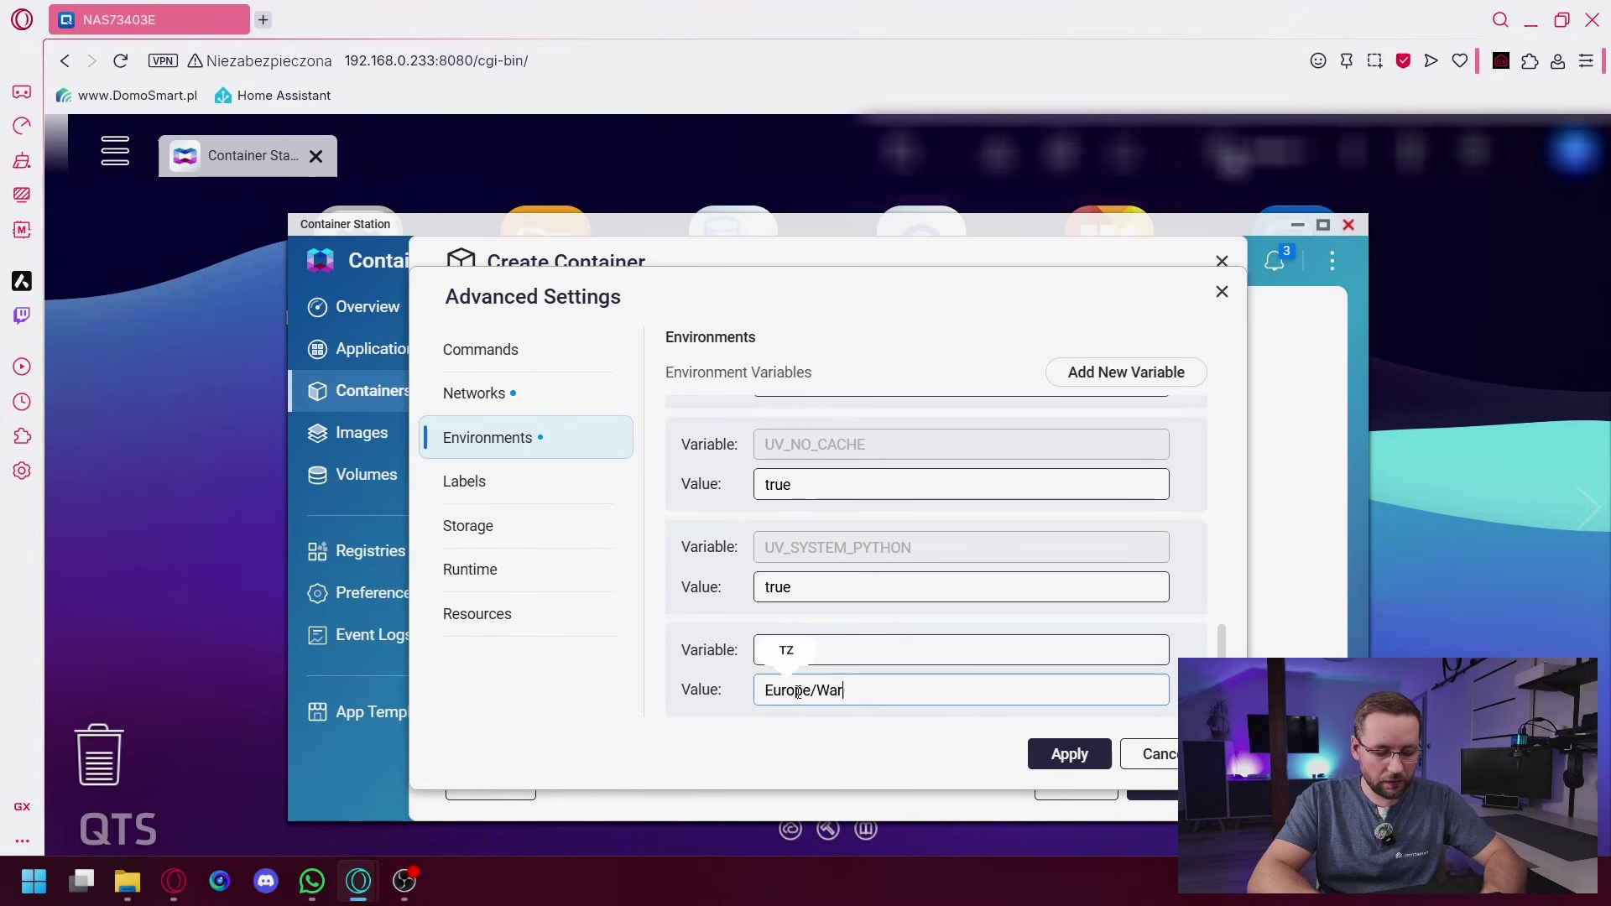
type("saw")
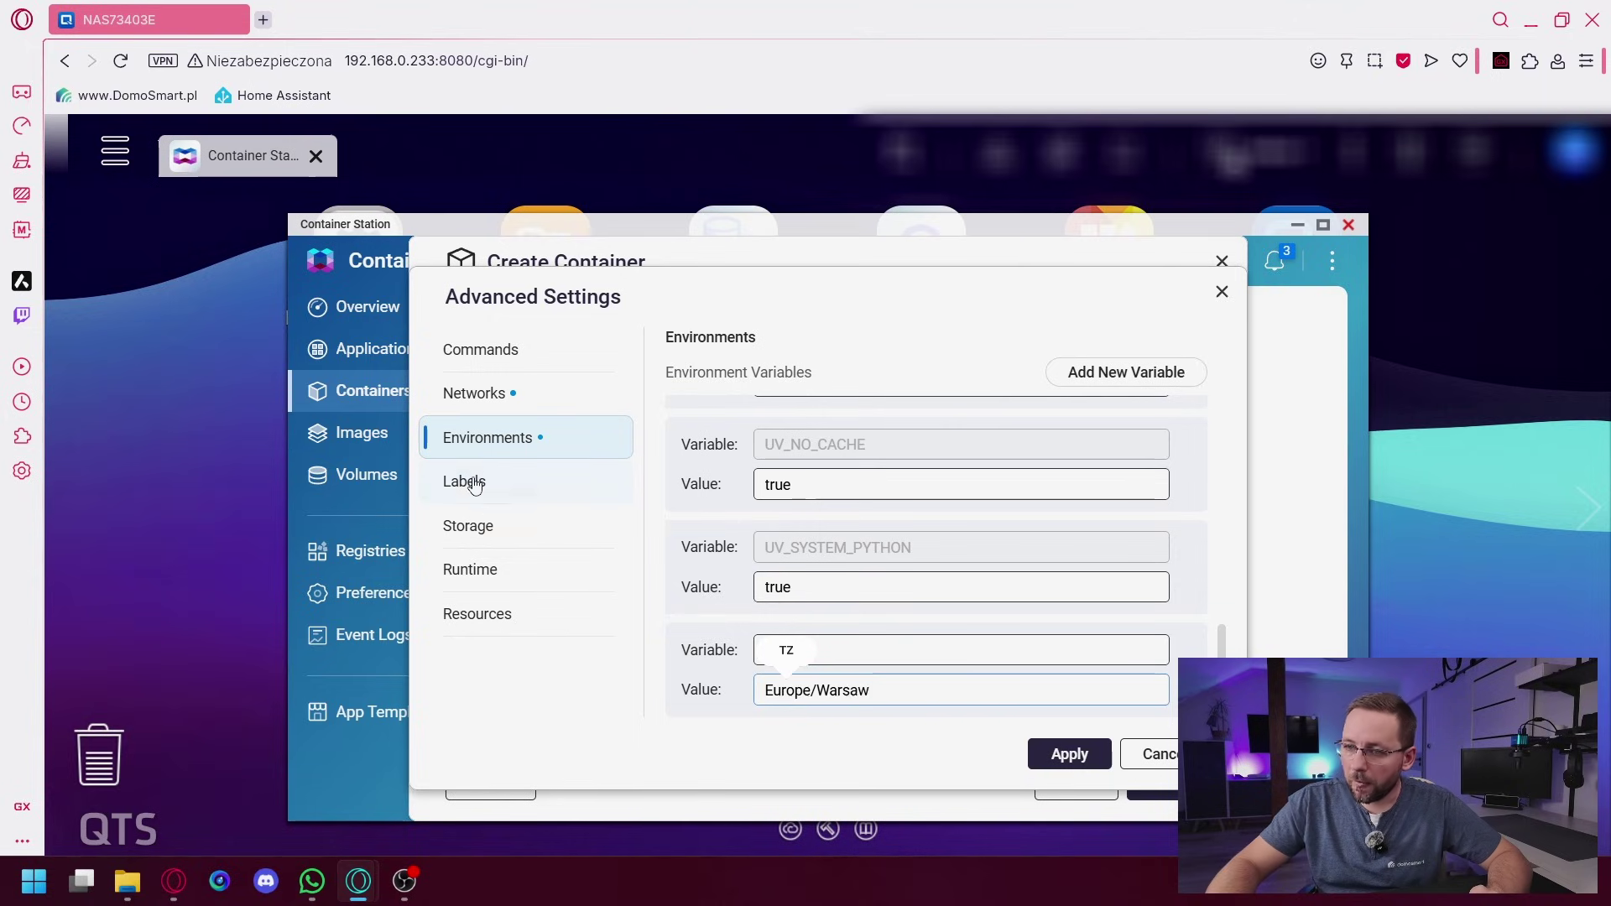
- Add a bind mount to the container's storage mapping, from host path /Container/ha to container path /config
left_click(527, 498)
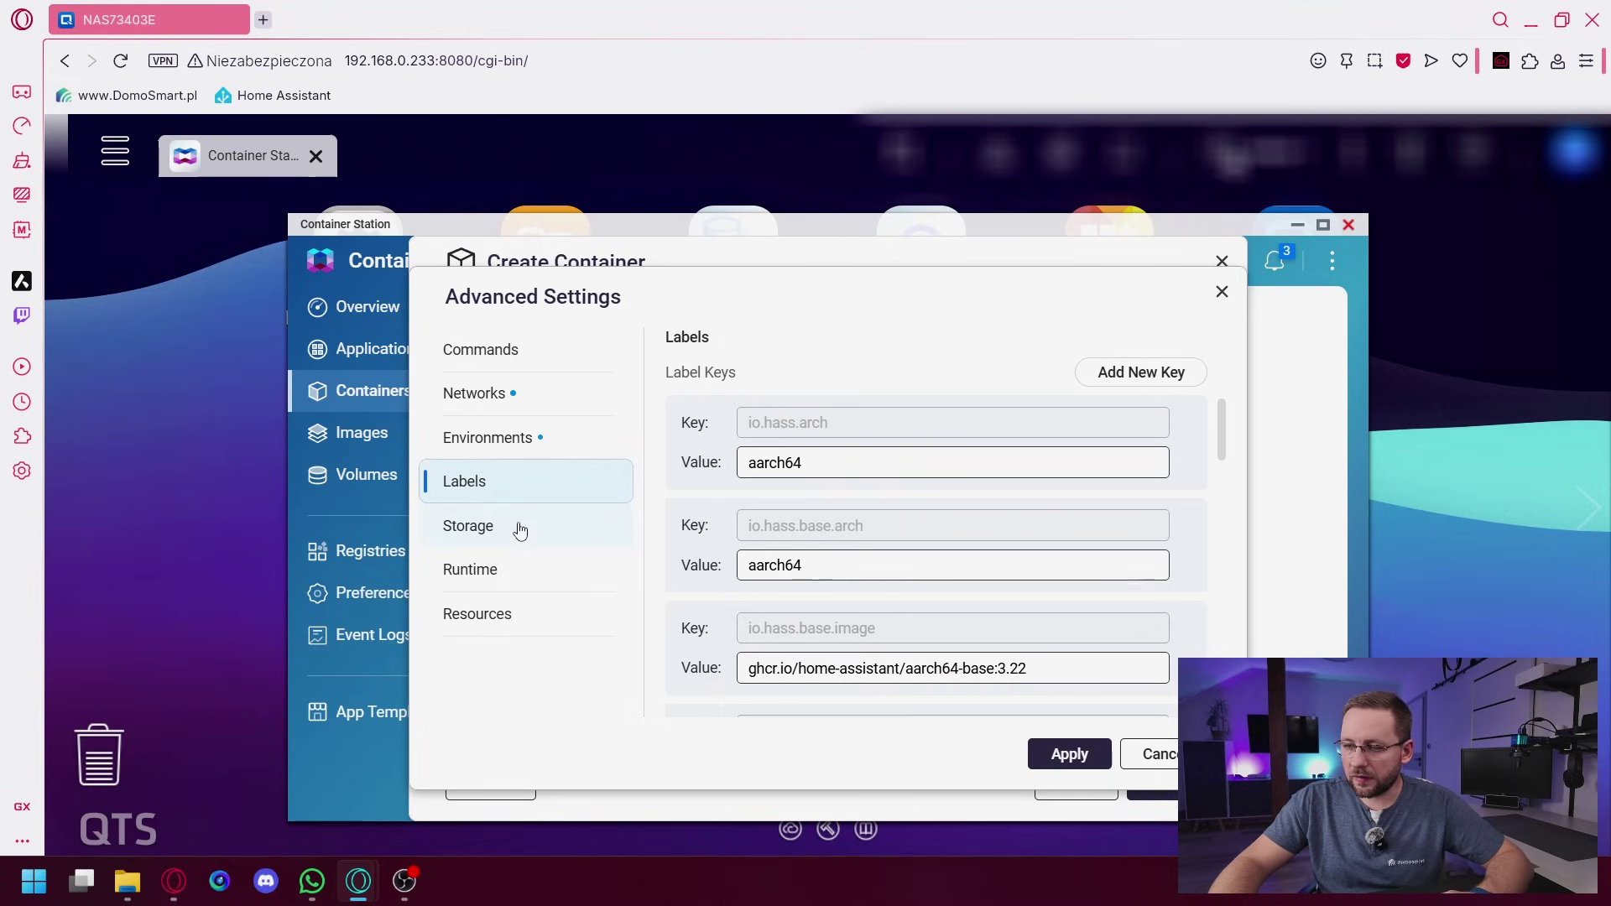
left_click(521, 537)
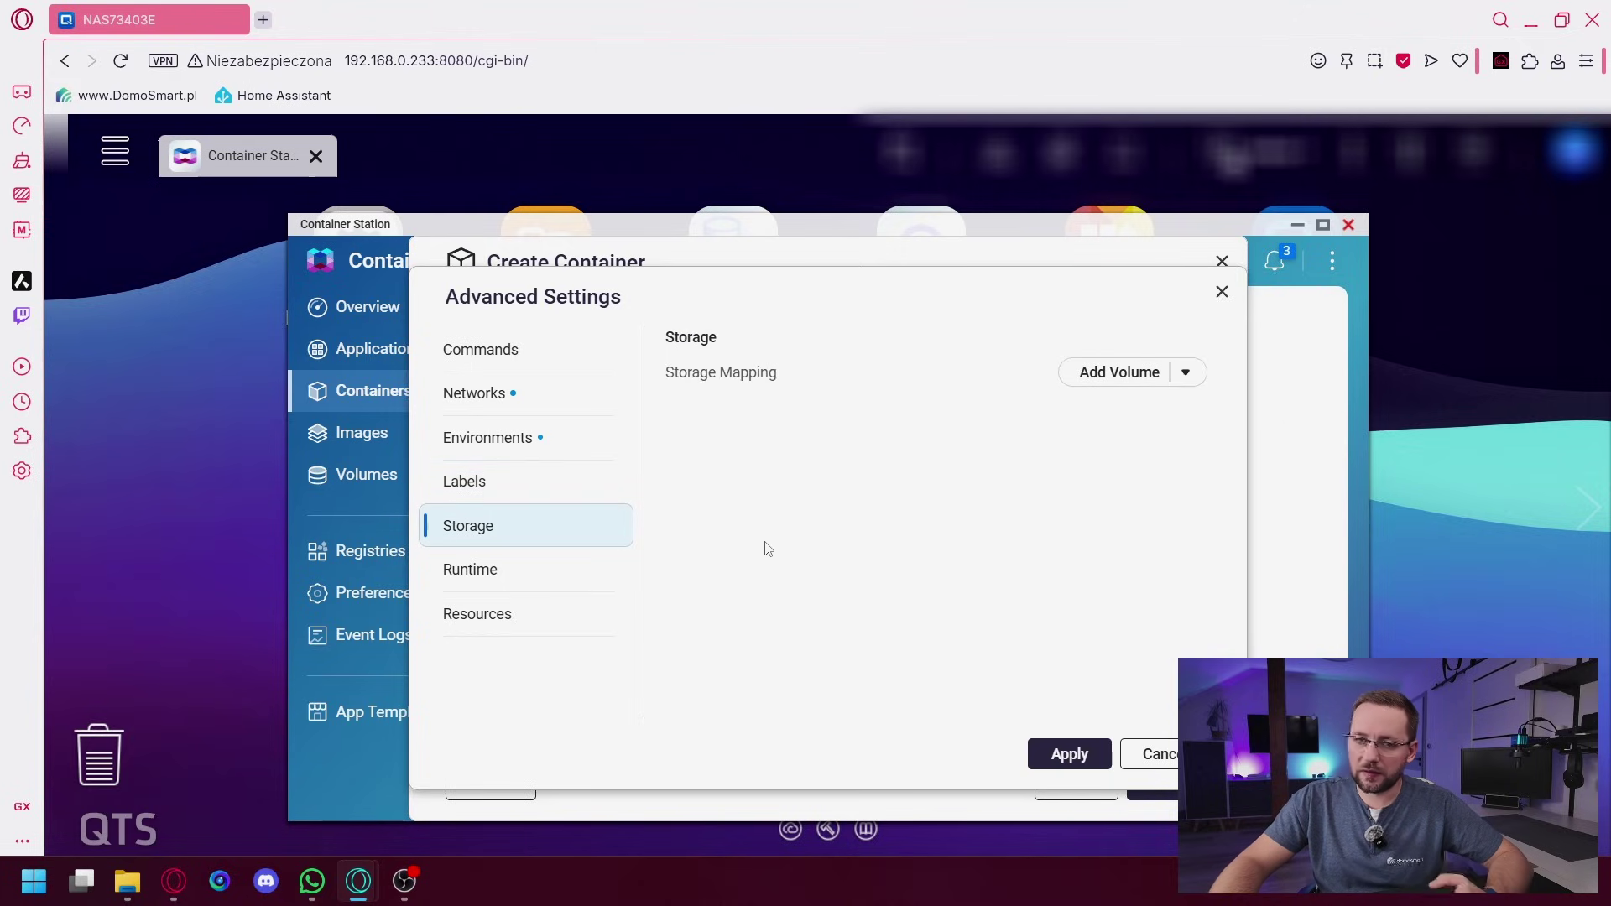
left_click(1188, 377)
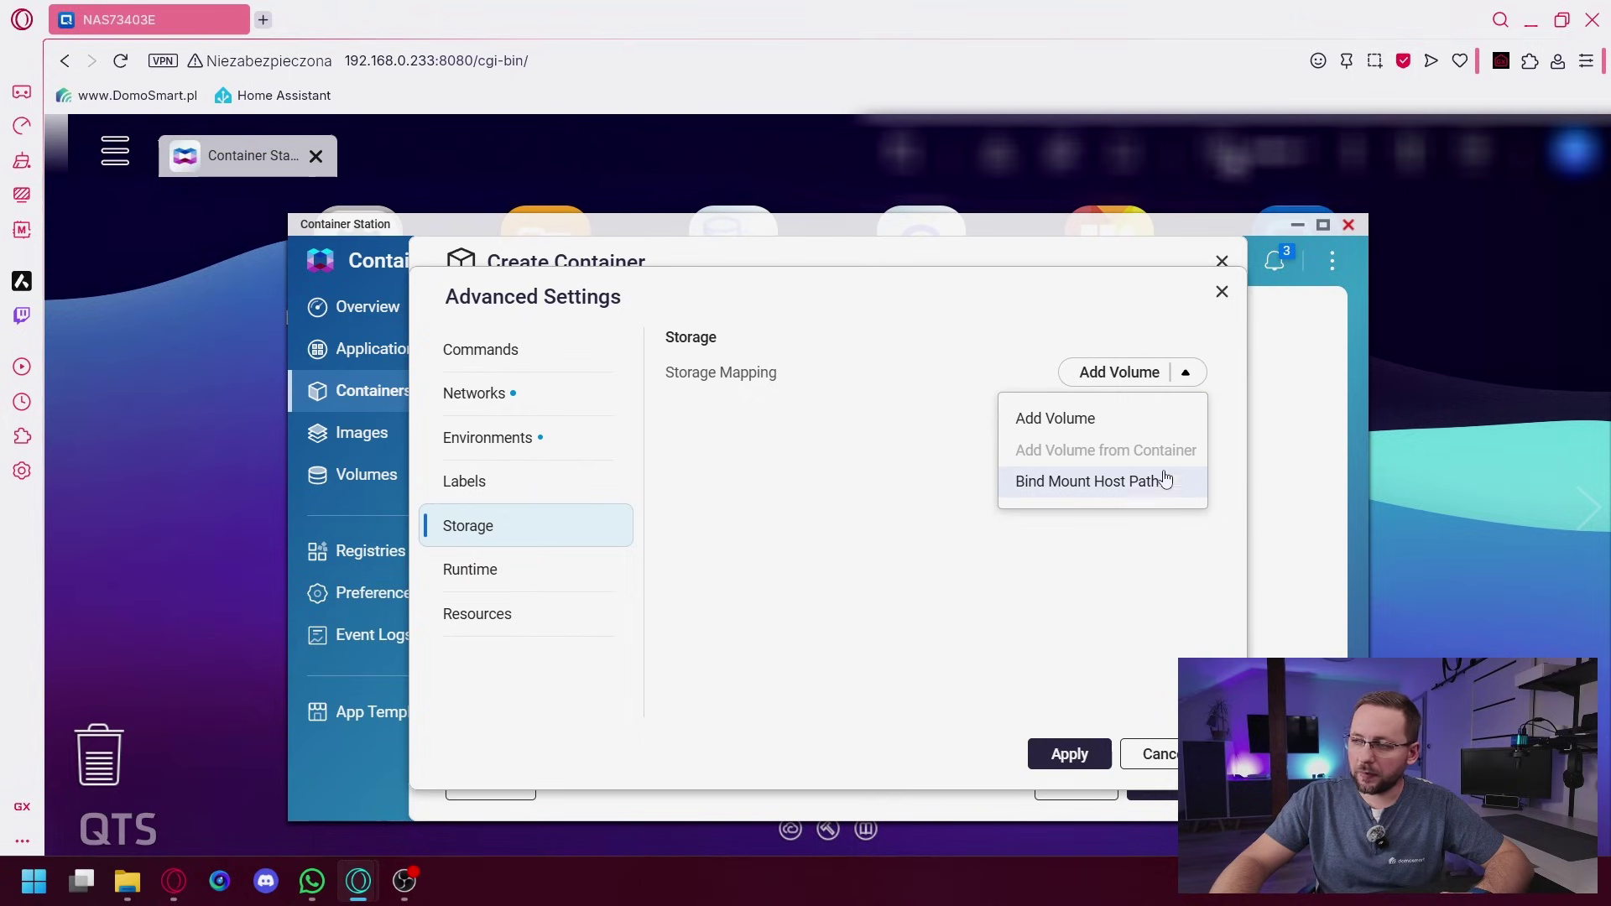
left_click(1120, 493)
left_click(946, 427)
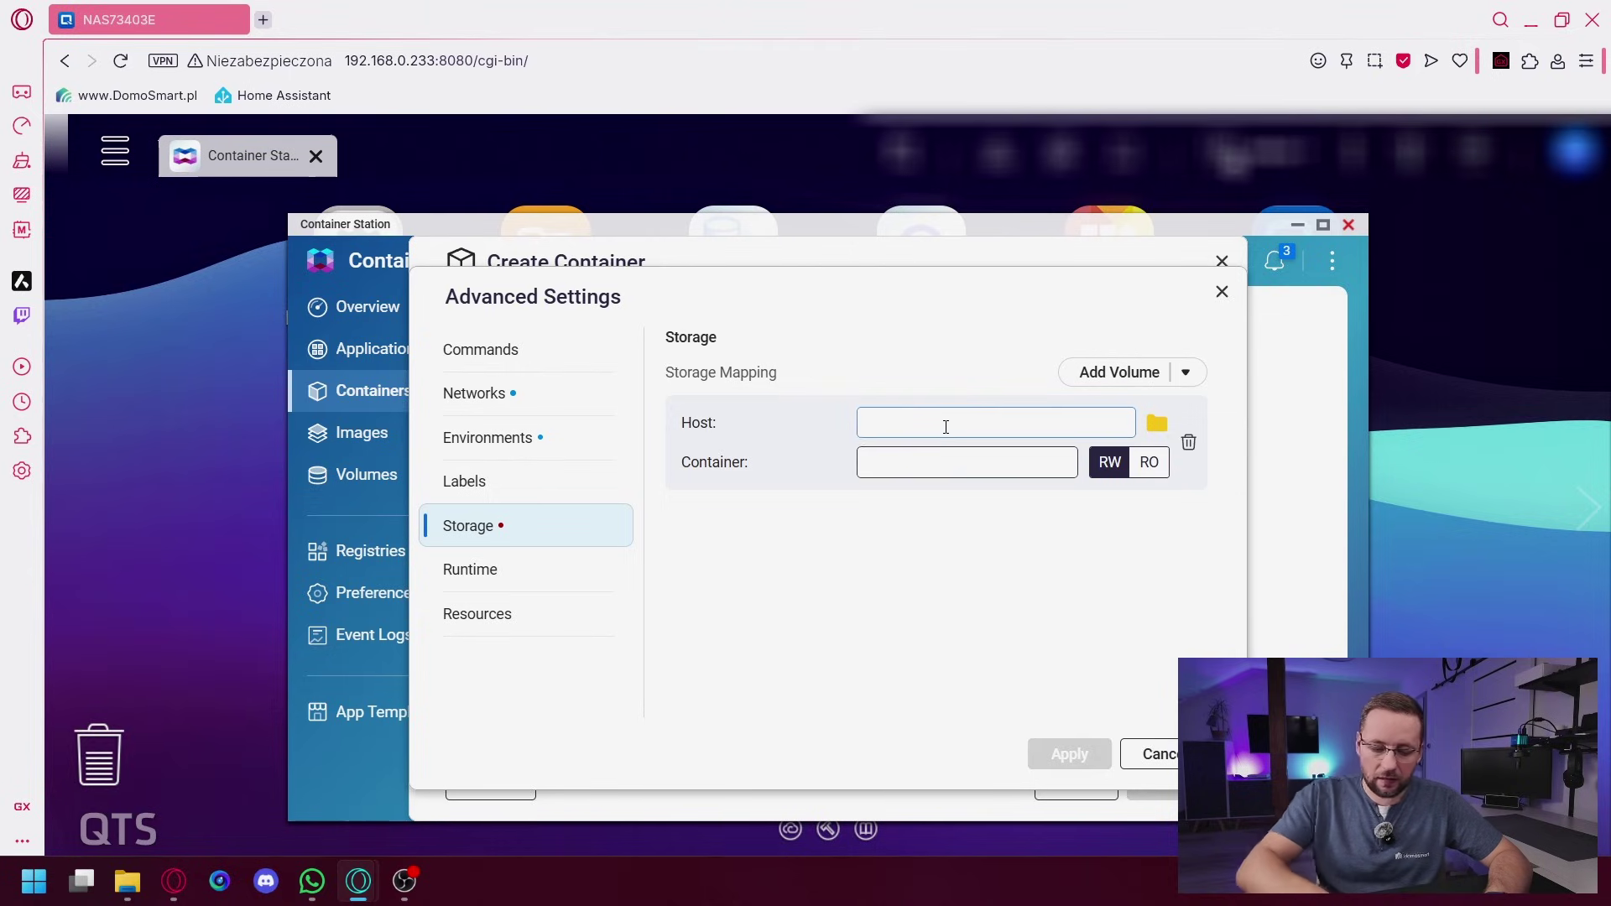
type("/")
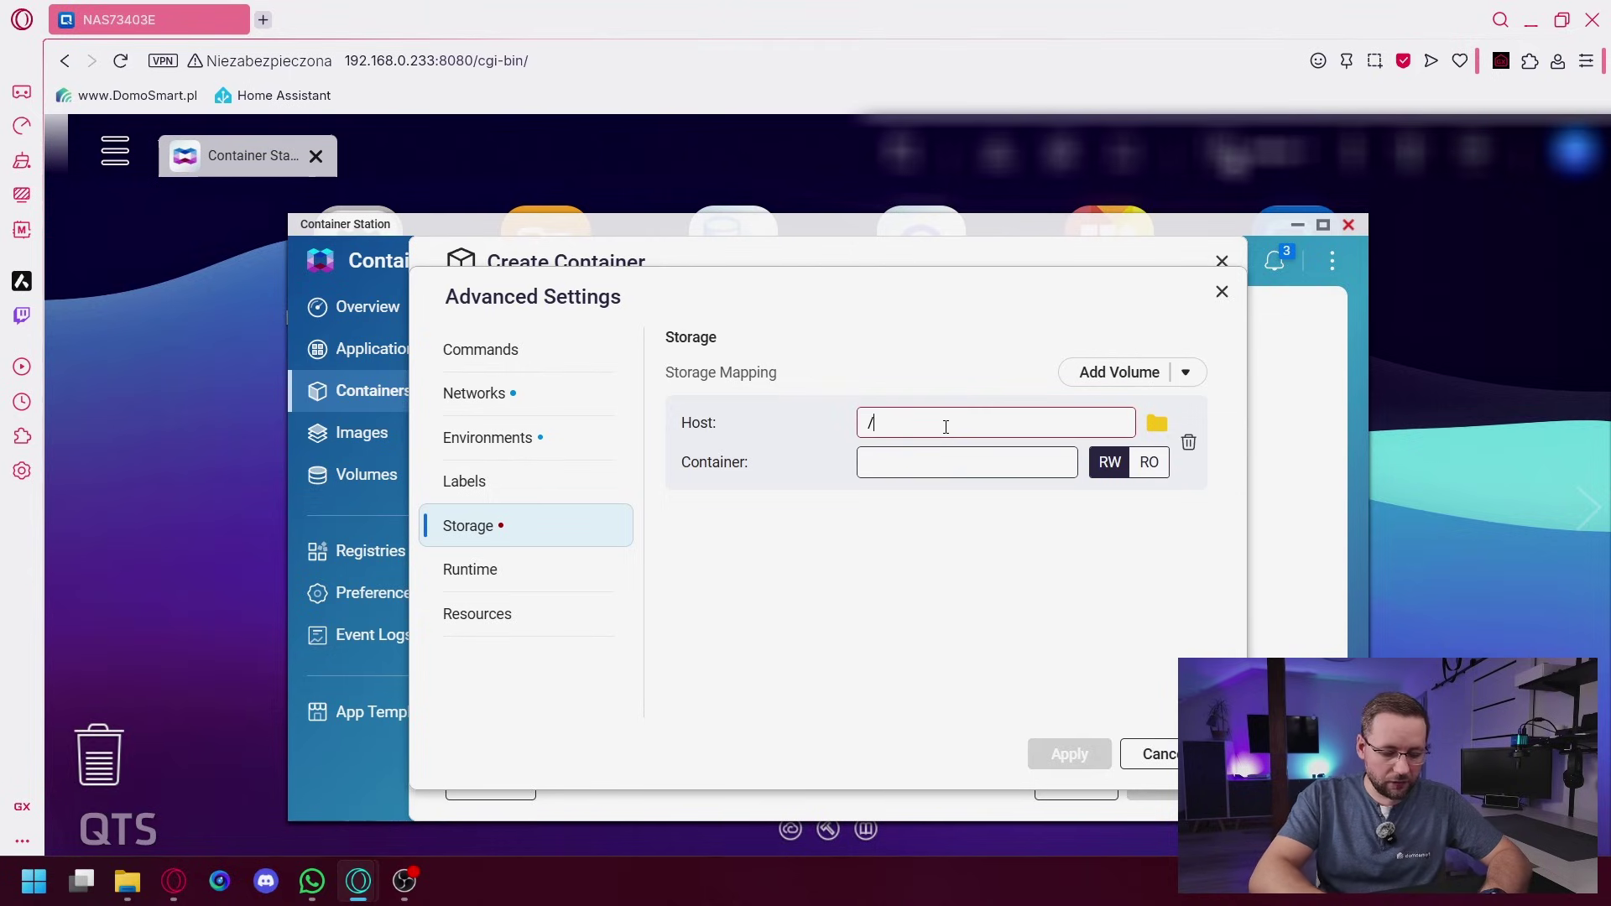
type("Container")
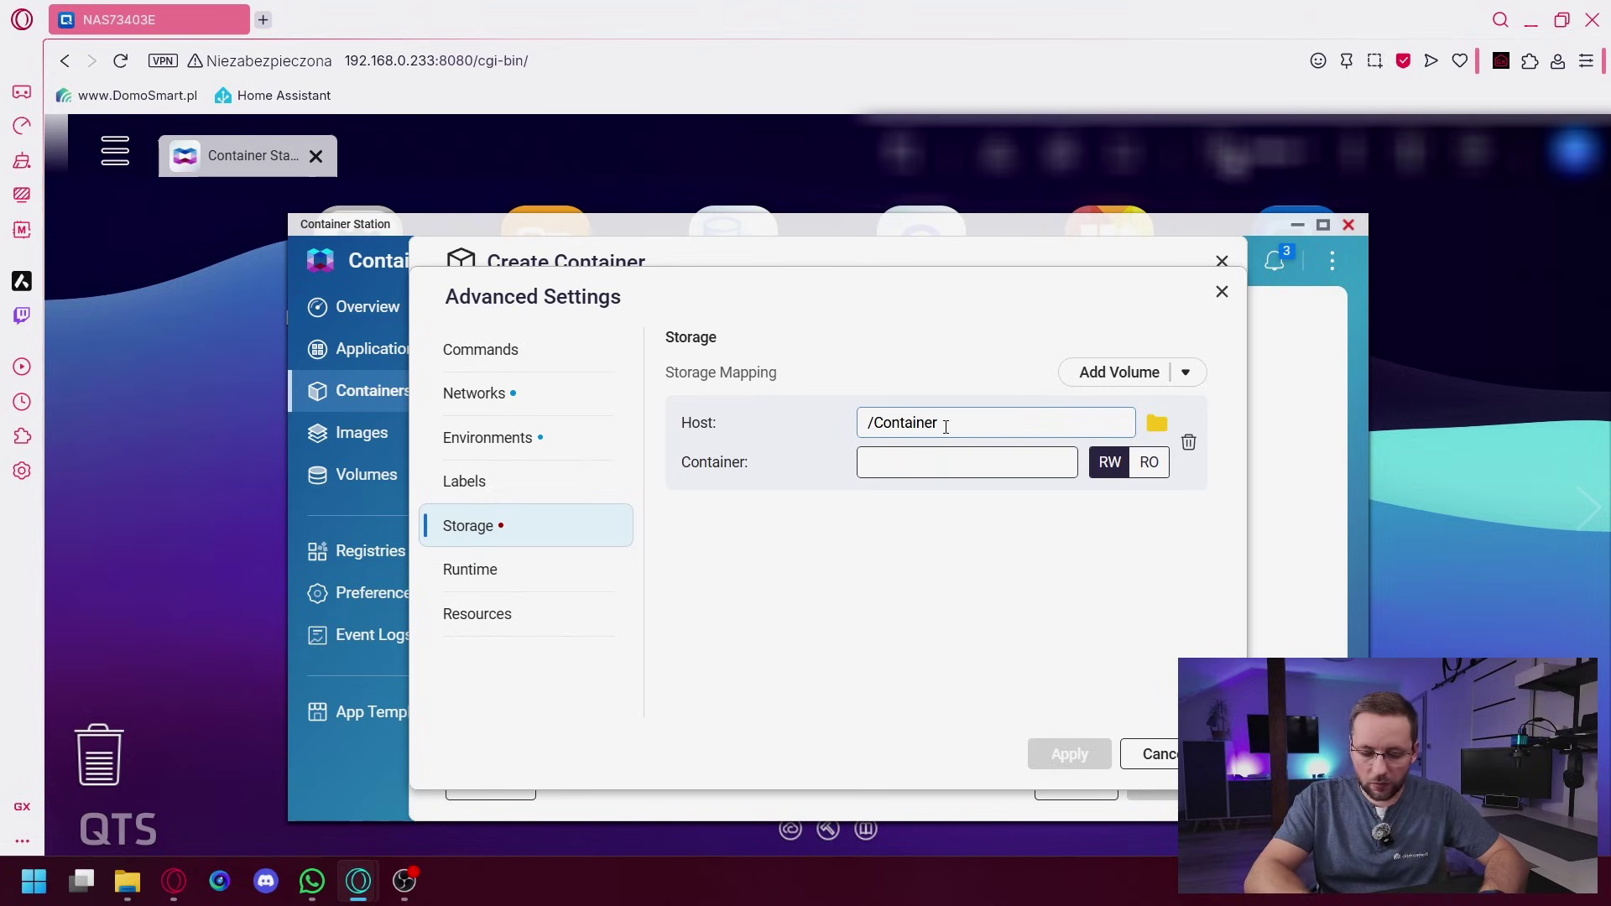
type("/ha")
left_click(924, 460)
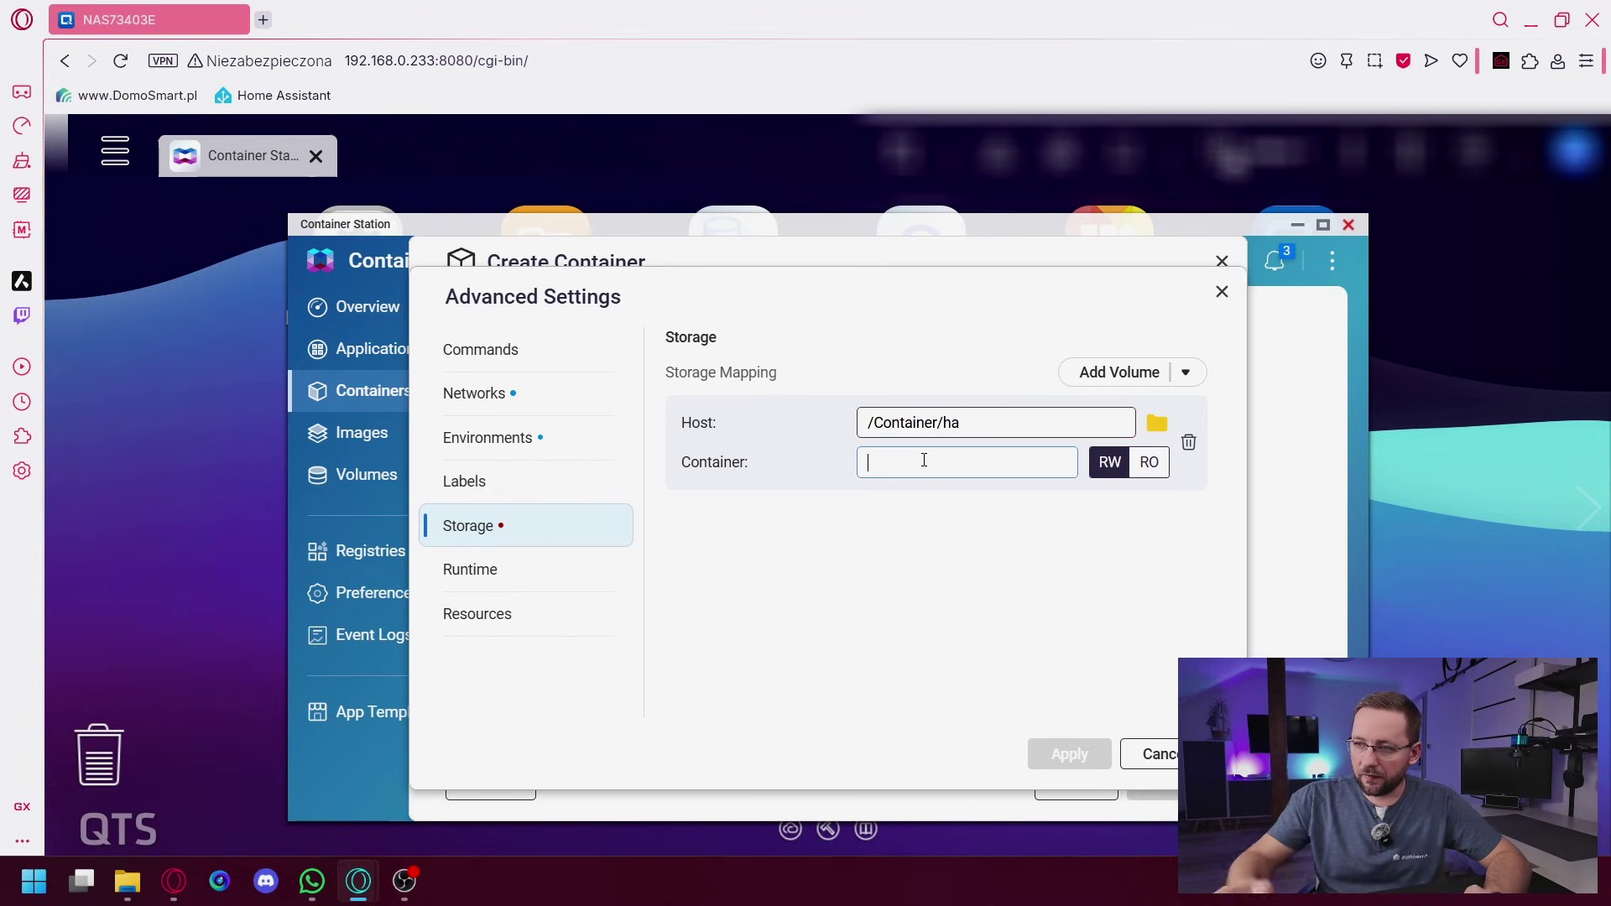
type("/")
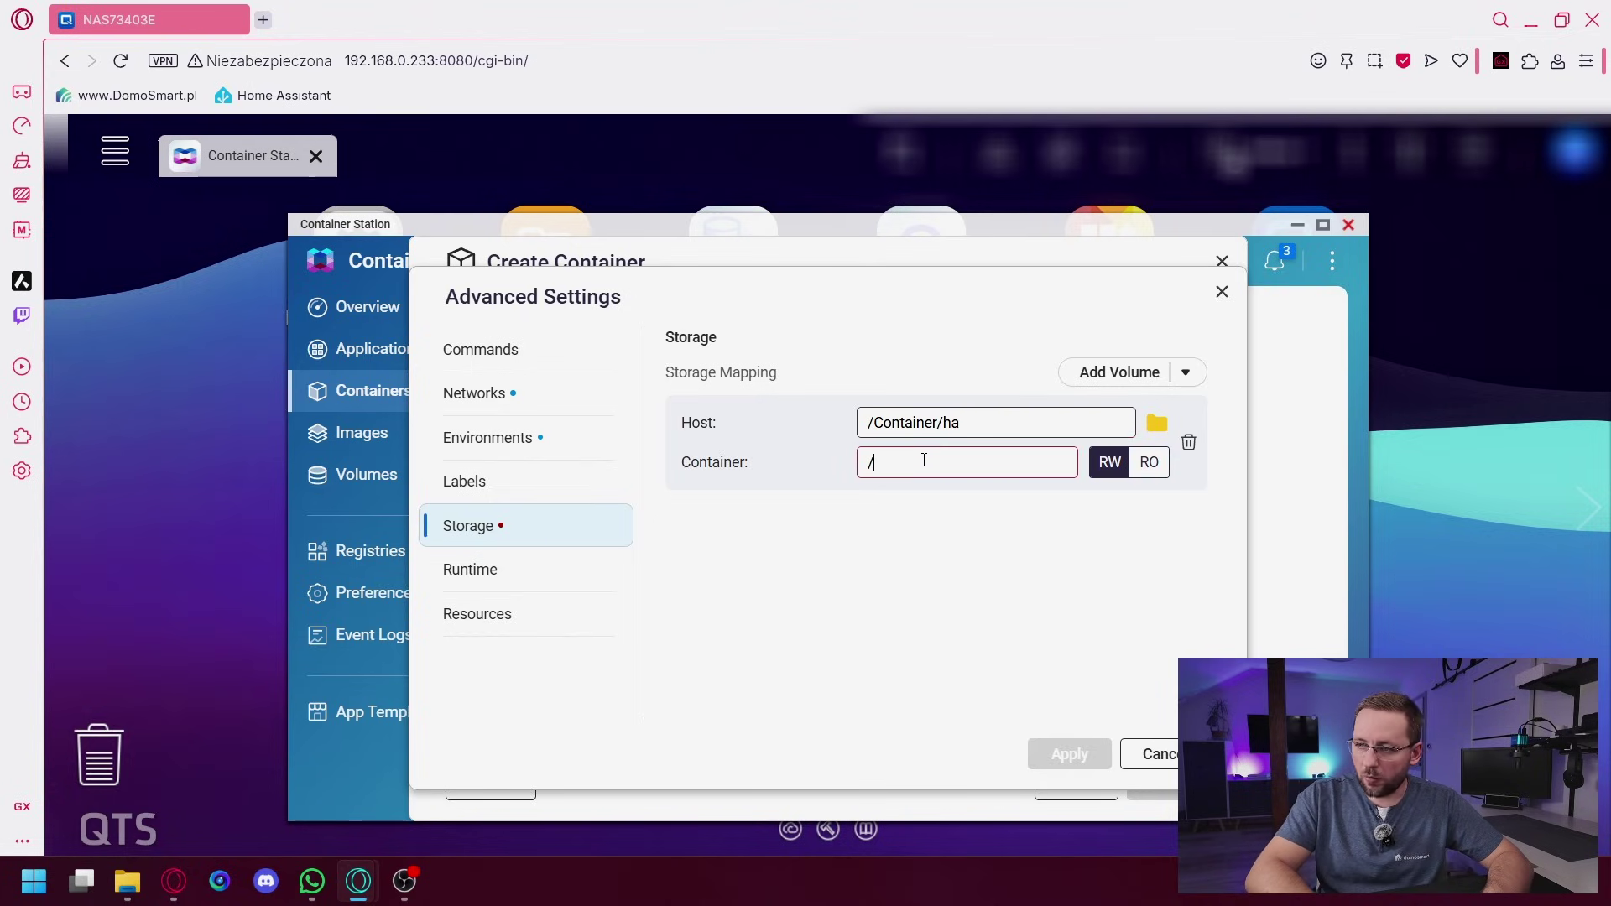
type("config")
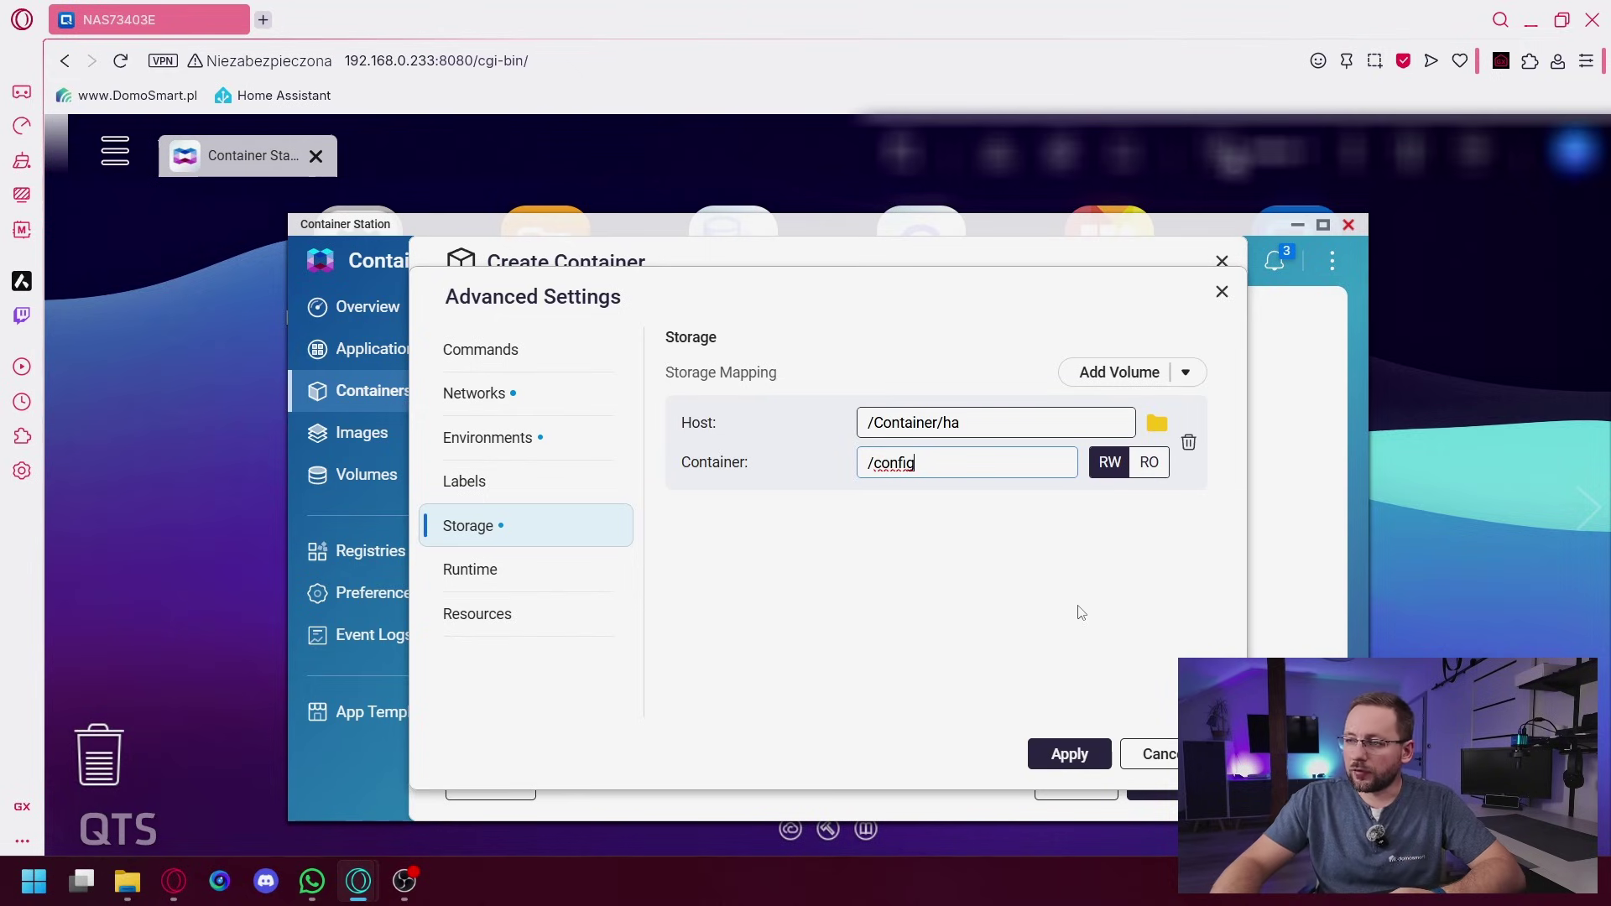
left_click_drag(921, 465, 867, 463)
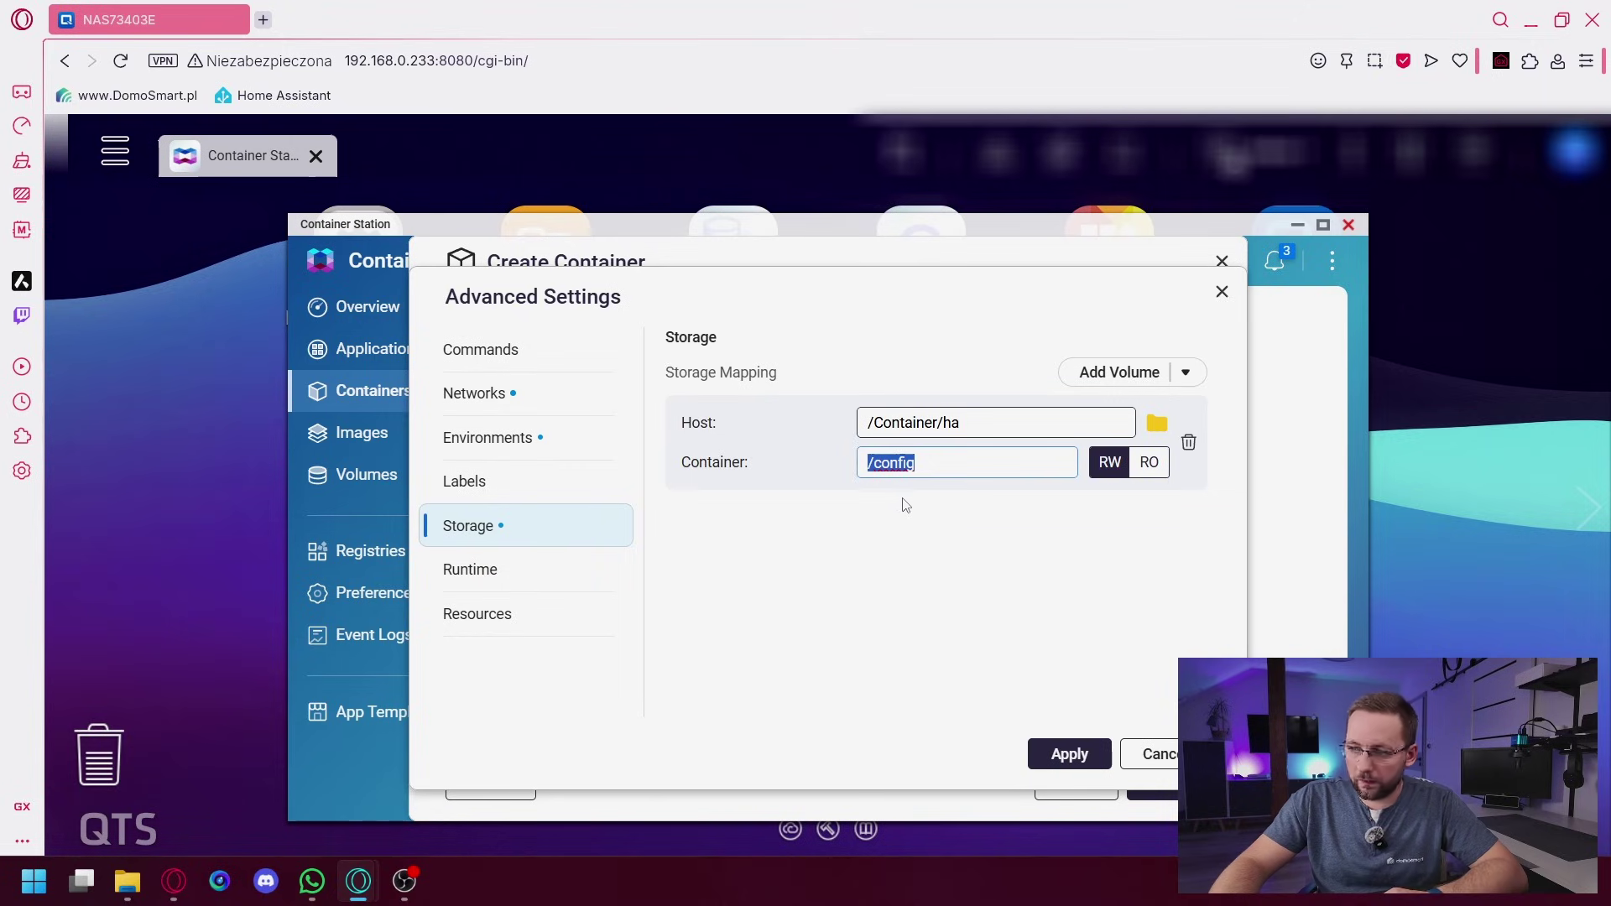
left_click(971, 461)
left_click_drag(979, 419, 866, 412)
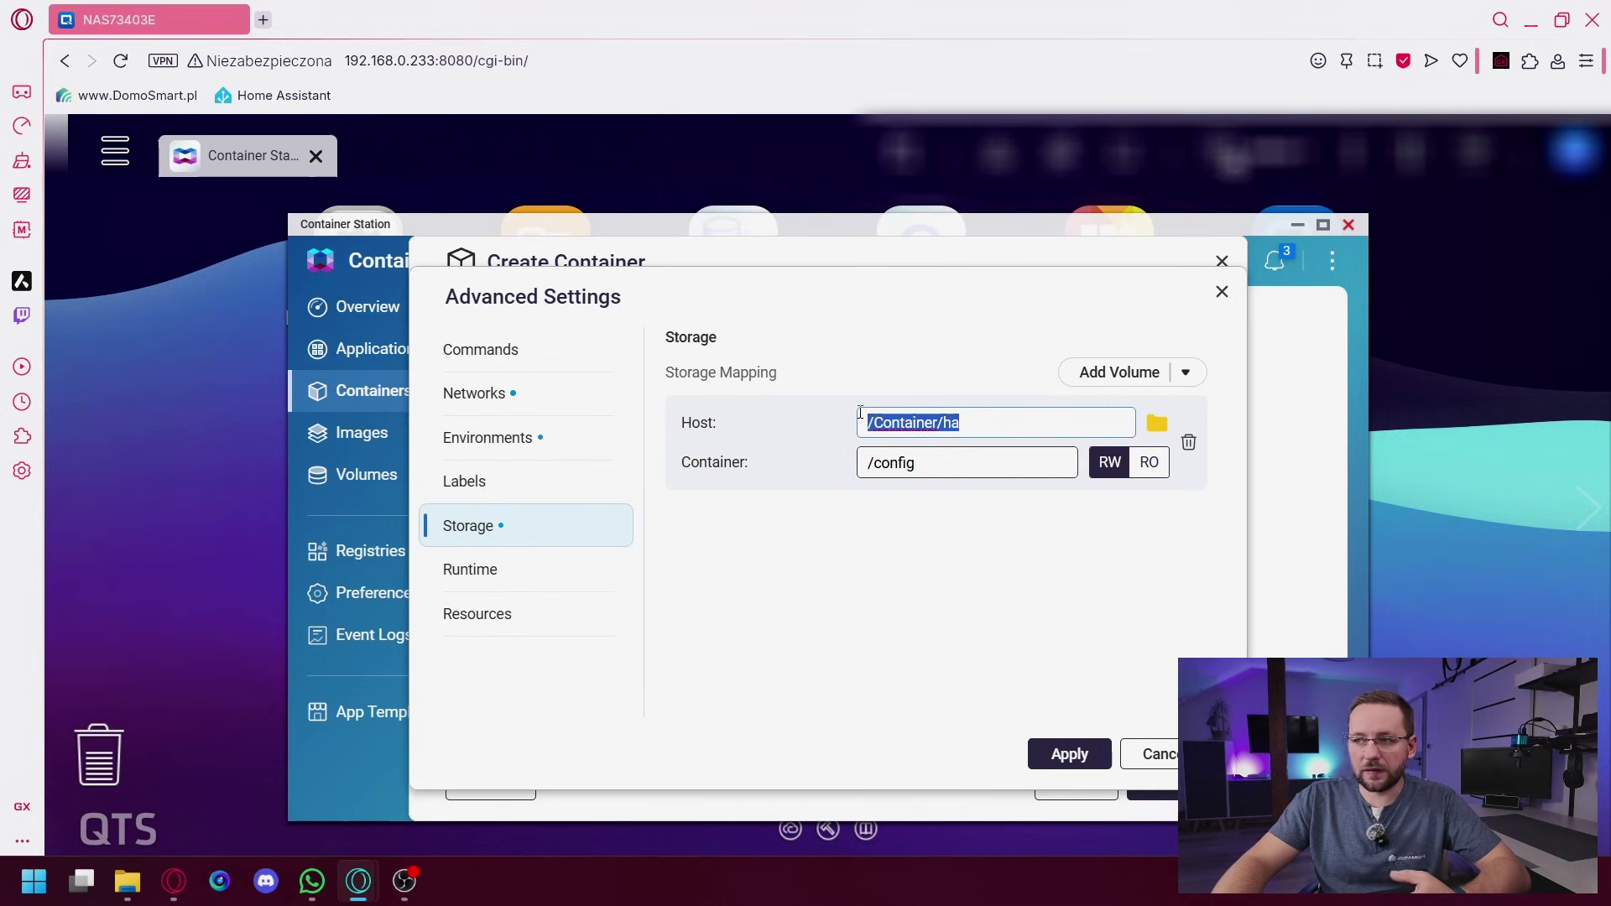
left_click(928, 430)
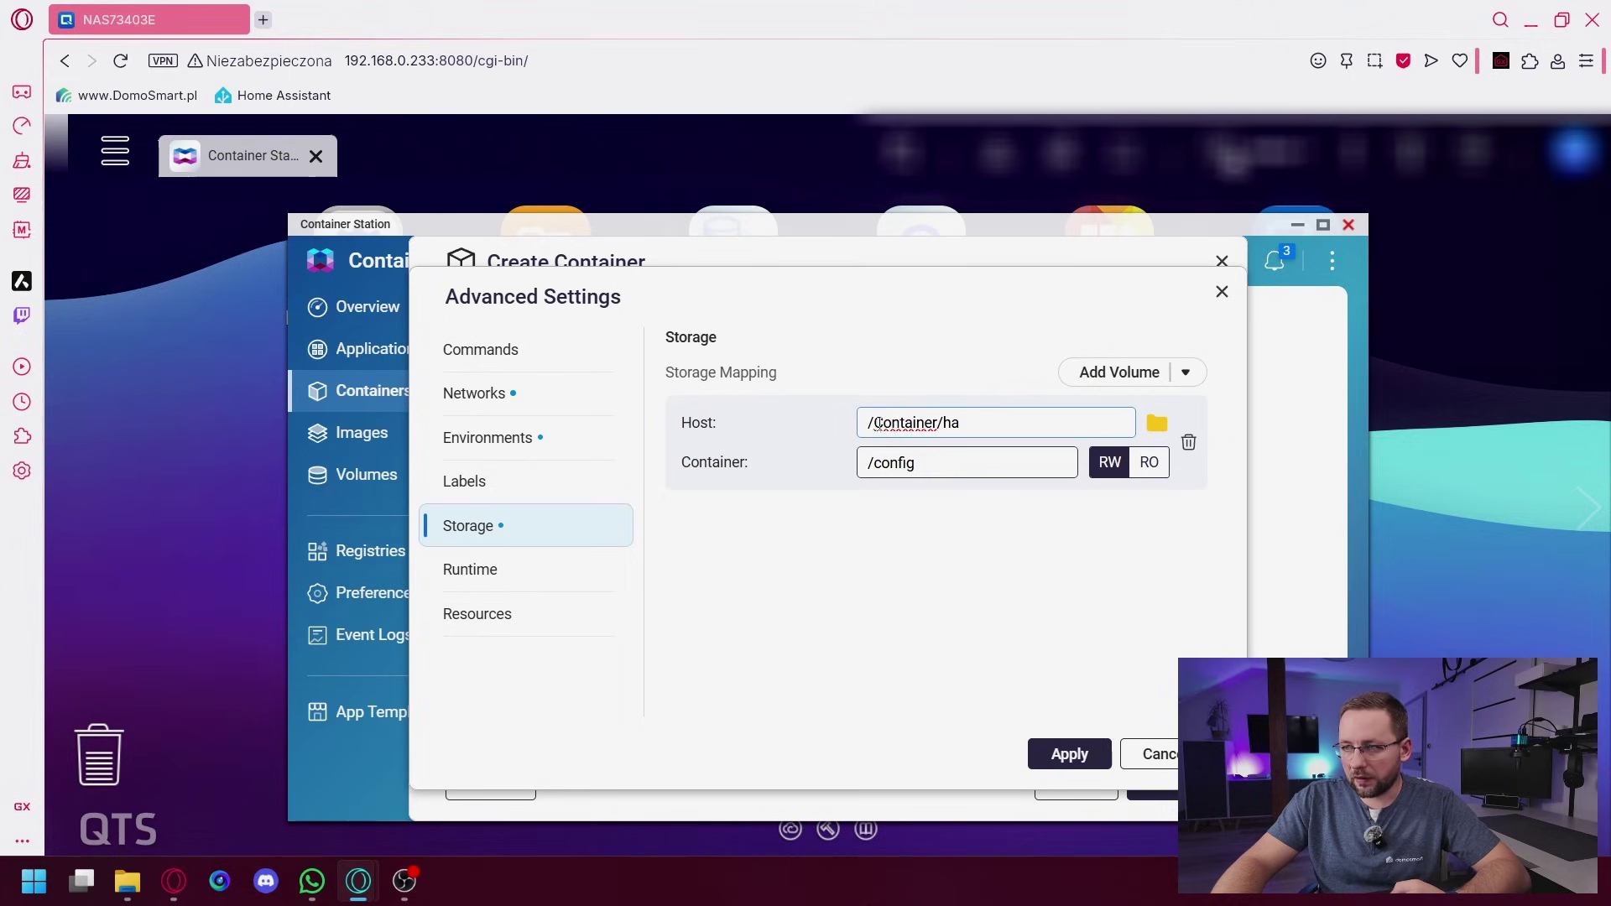
left_click_drag(876, 423, 914, 424)
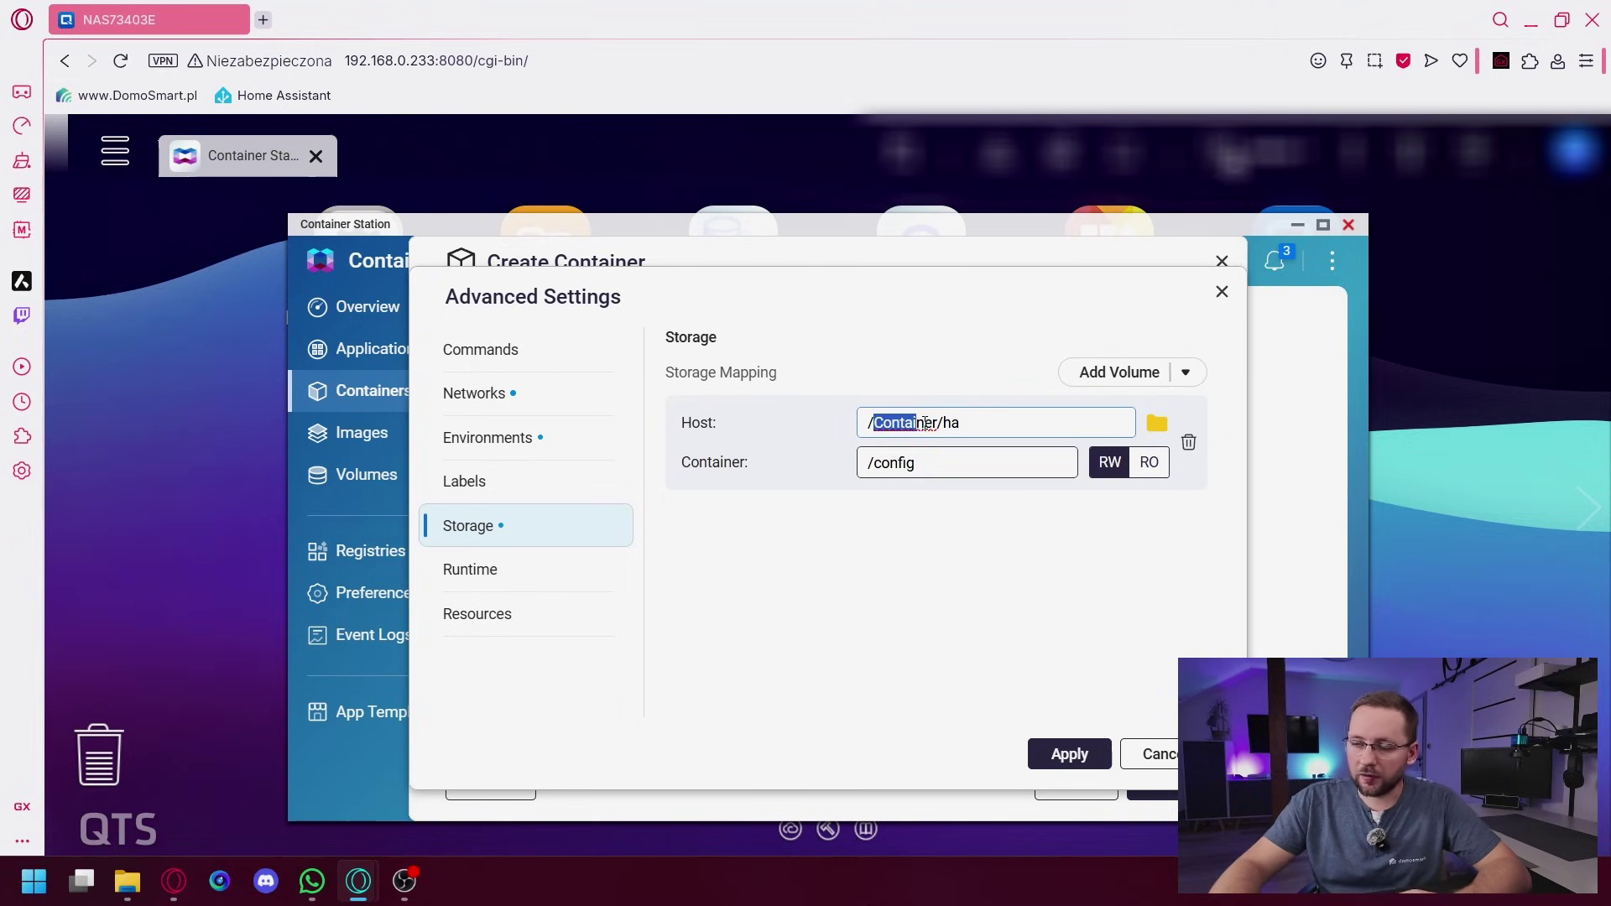
left_click_drag(967, 423, 942, 423)
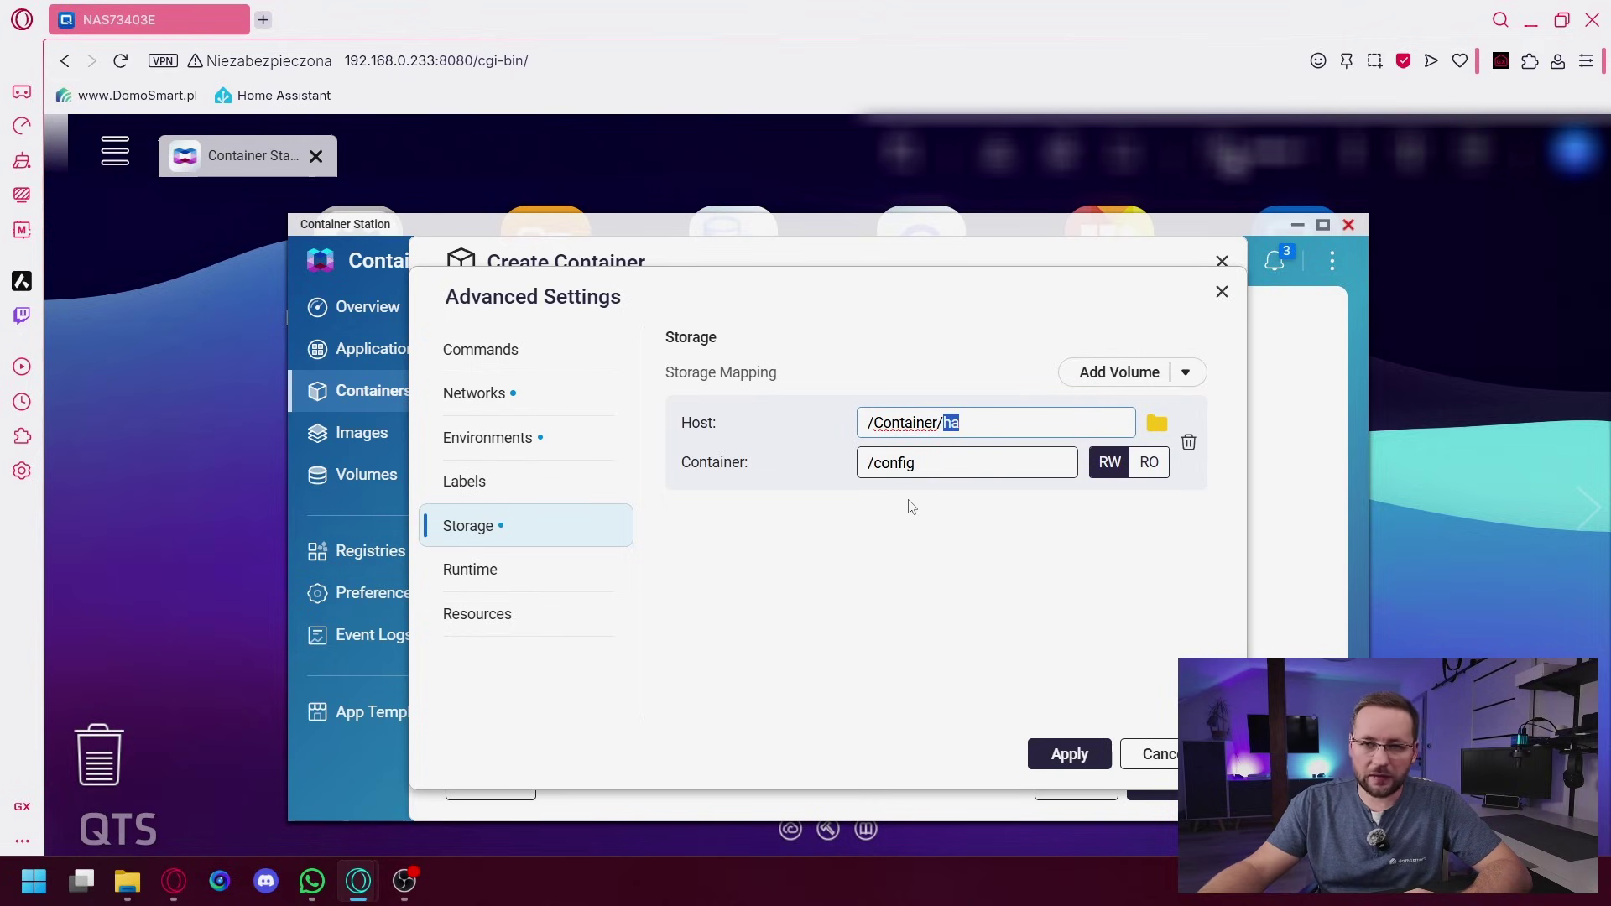
- Check the runtime and resource options, keeping the defaults, and apply the advanced container settings
left_click(507, 574)
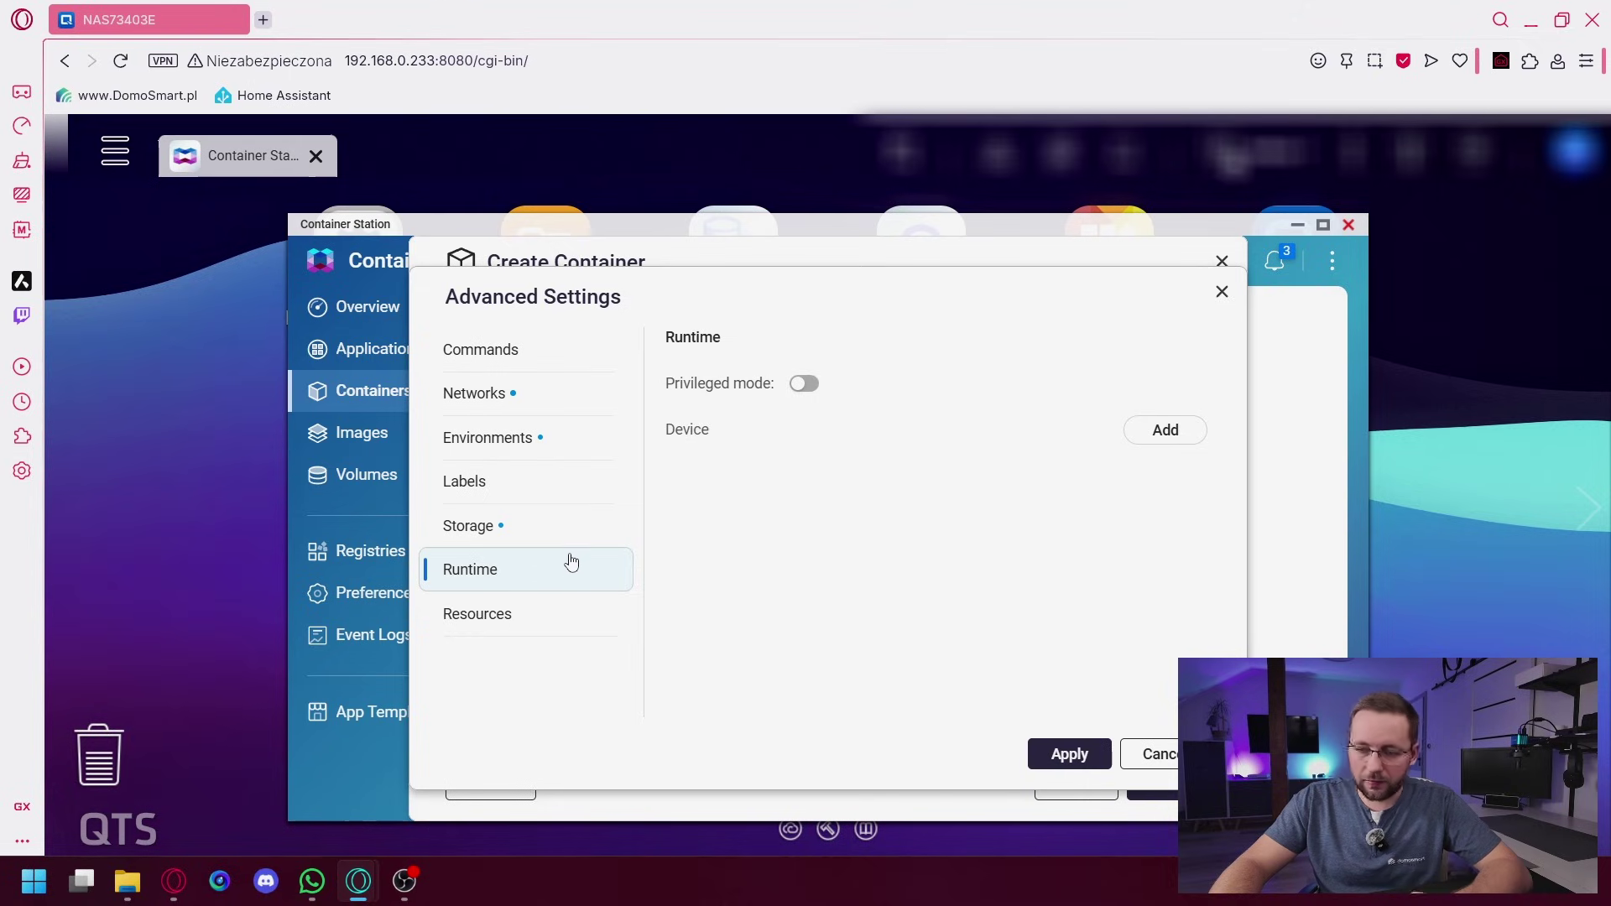
left_click(508, 634)
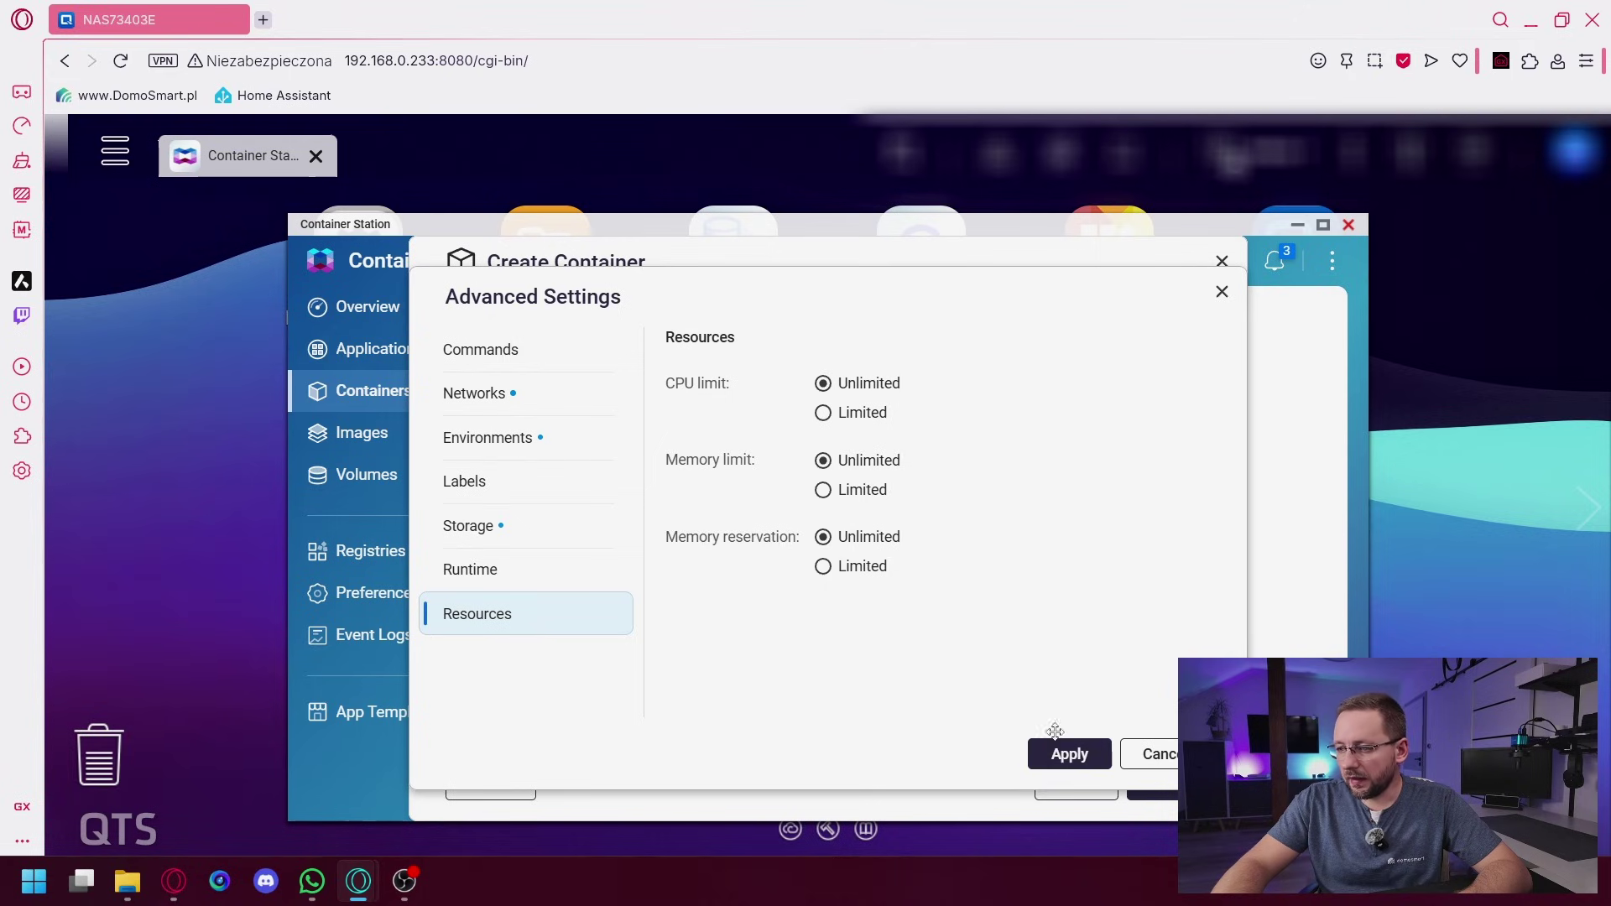
left_click(1069, 755)
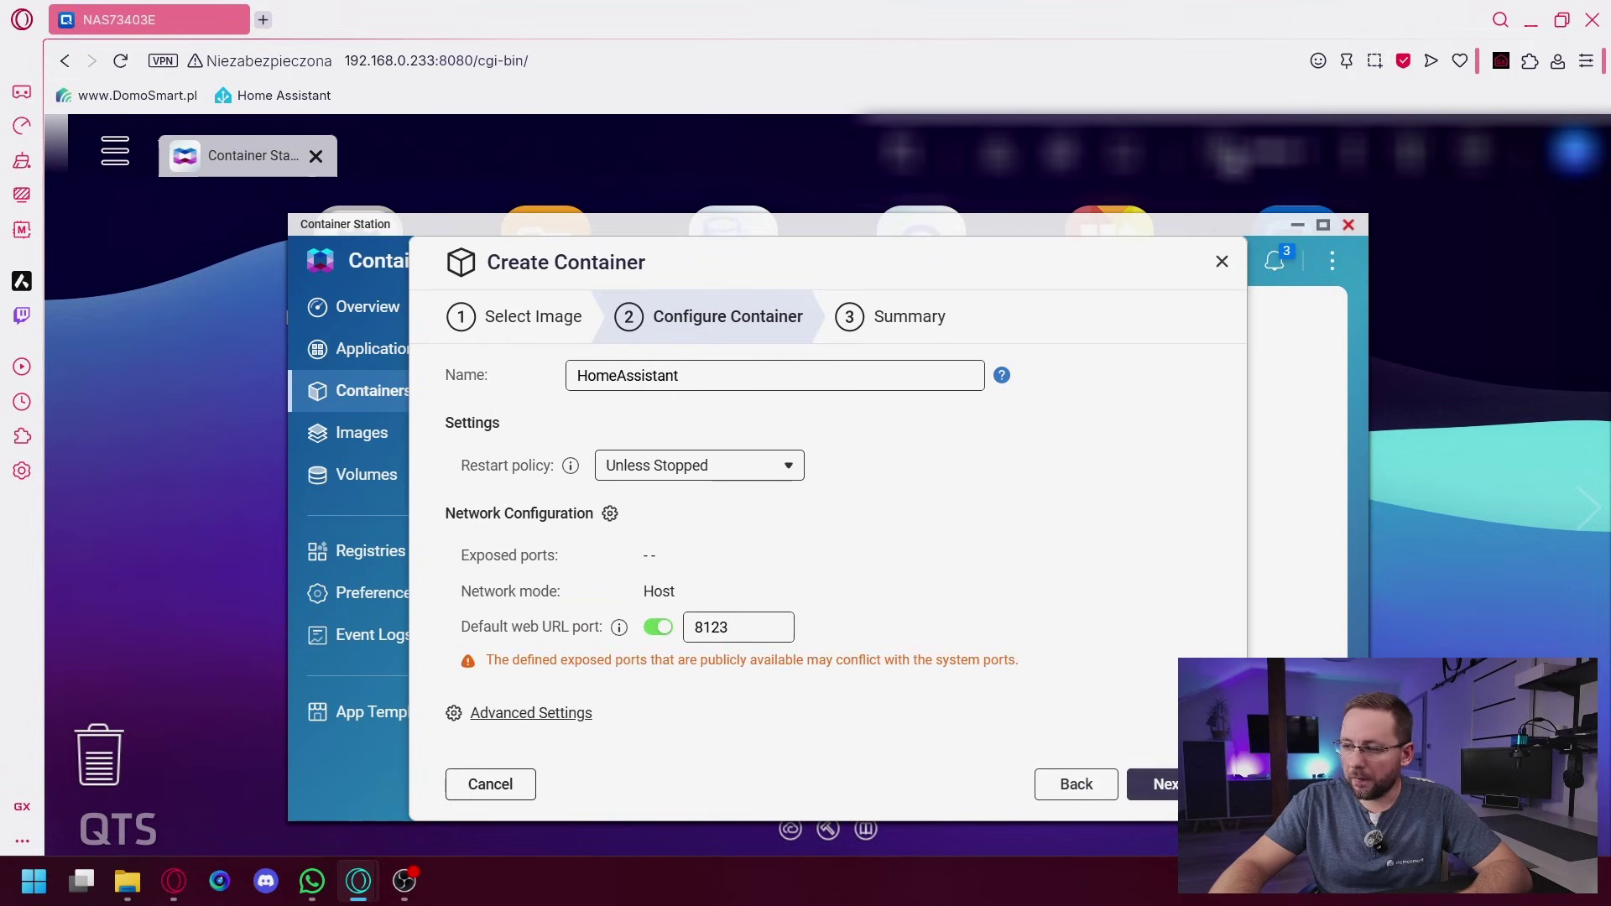
- Review the configuration summary, finish creating the HomeAssistant container and dismiss the background tasks list
left_click(1172, 793)
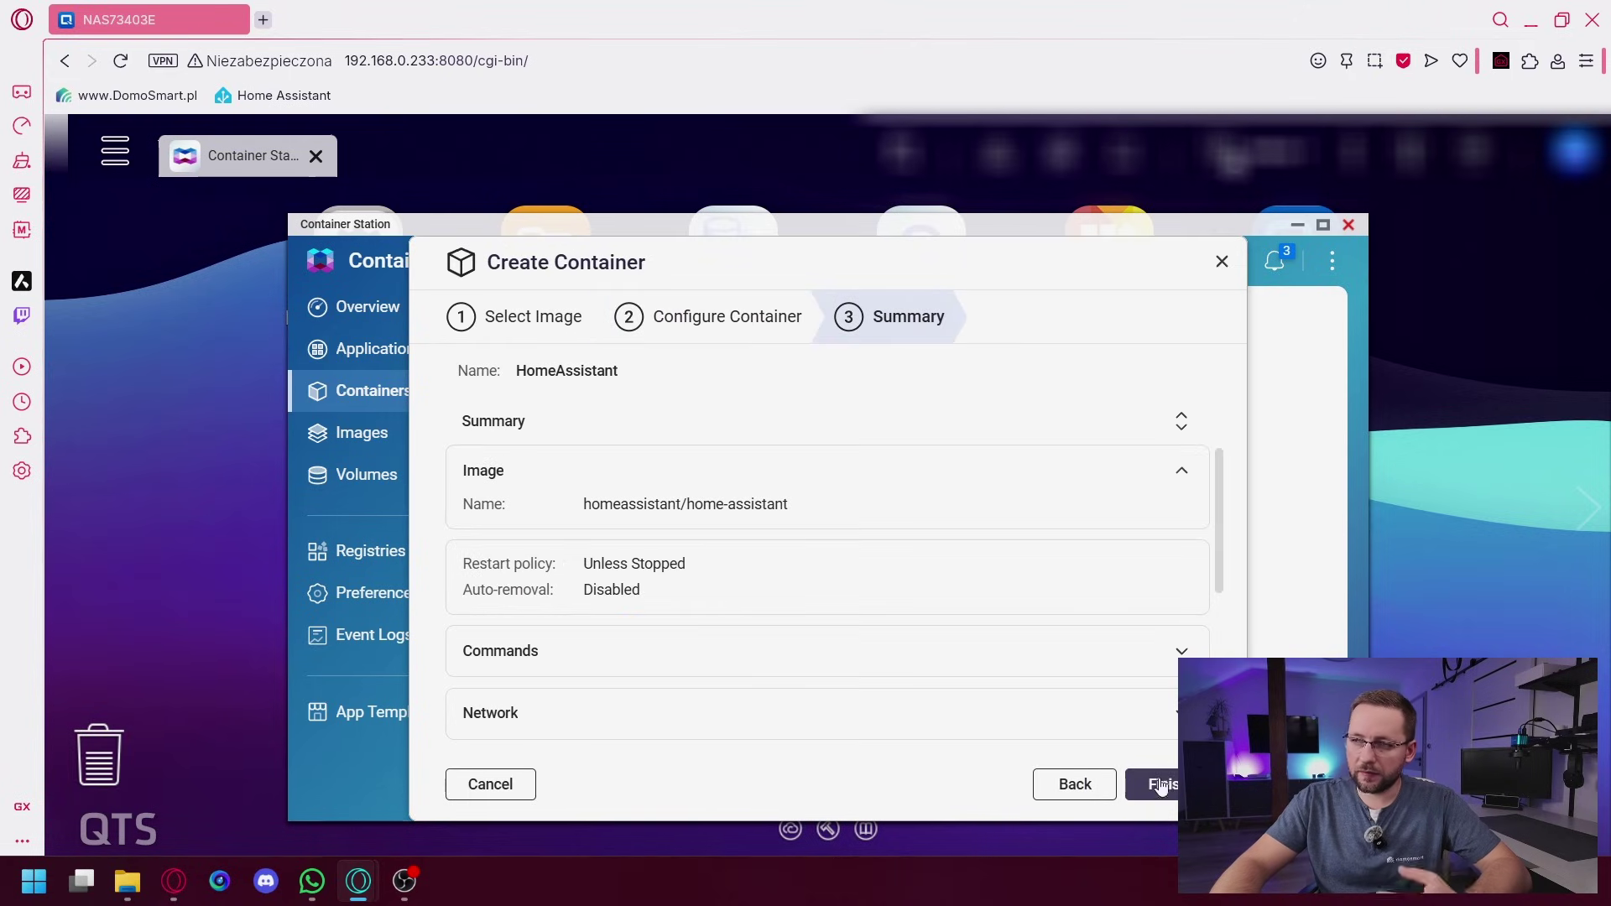
scroll(1153, 663, "down", 3)
scroll(1148, 657, "down", 1)
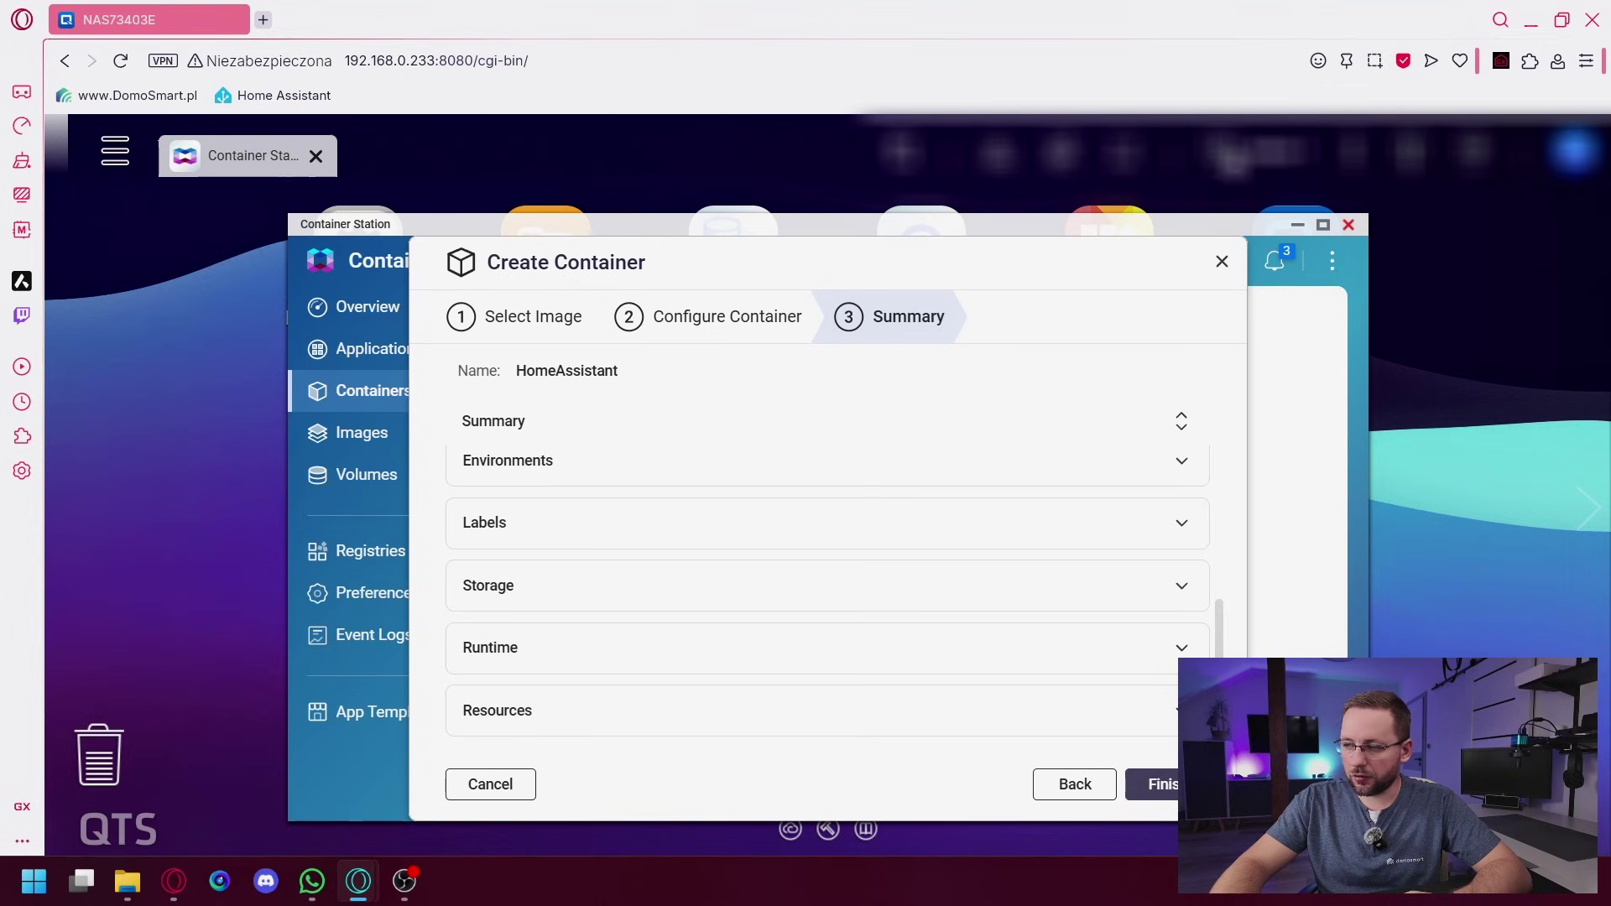
left_click(1173, 791)
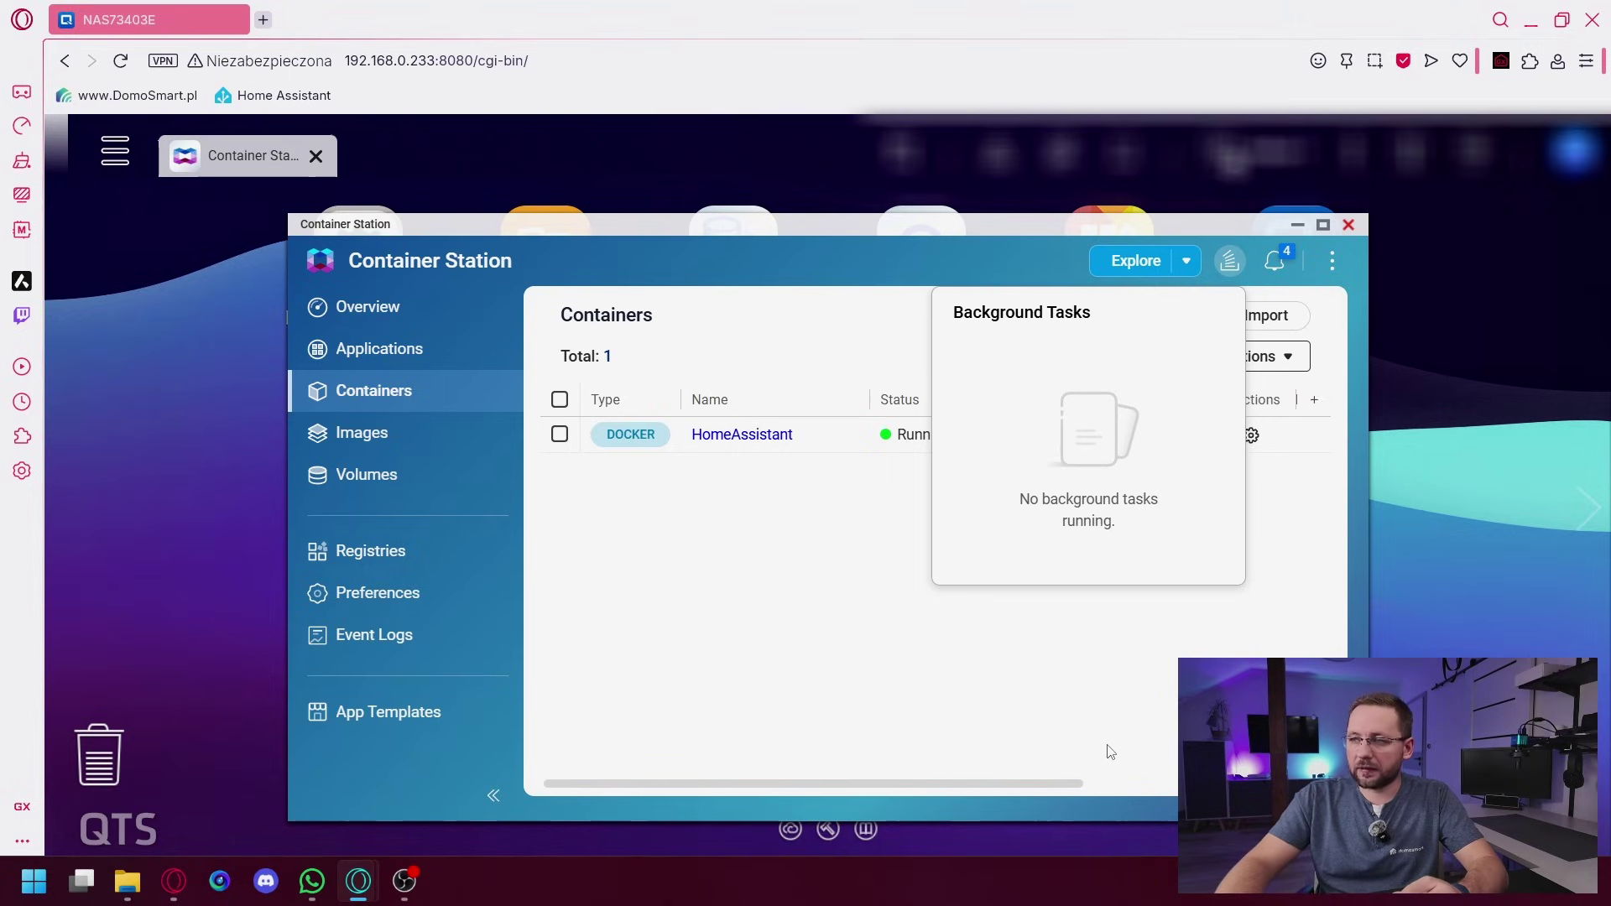
left_click(1045, 694)
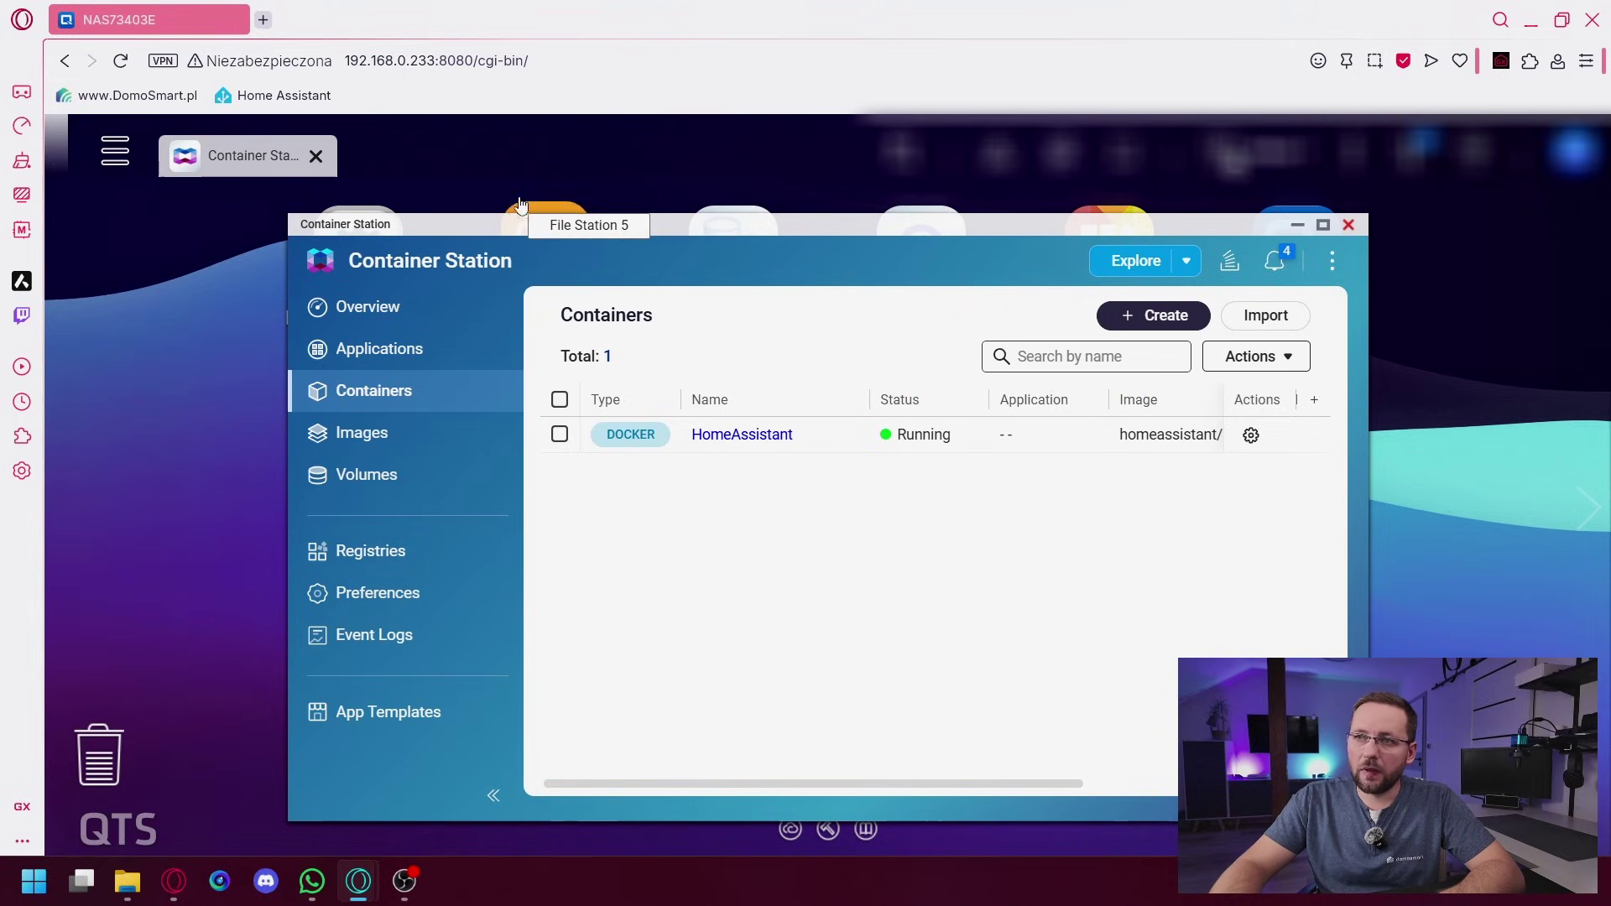
left_click(450, 60)
left_click(460, 61)
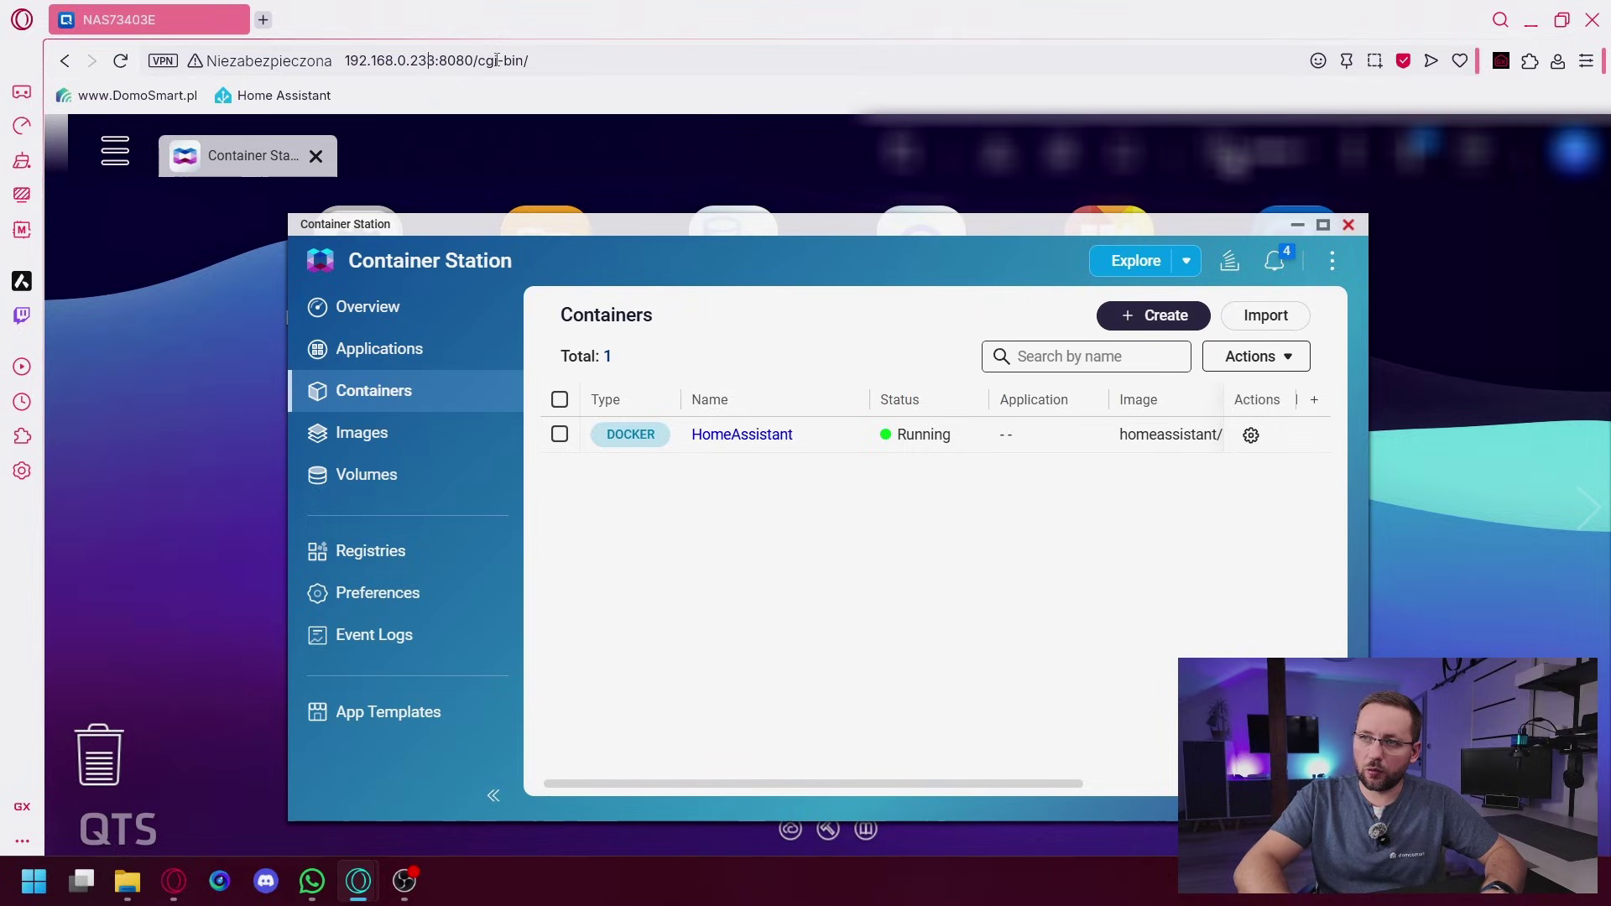
key("shift+Home")
key("ctrl+c")
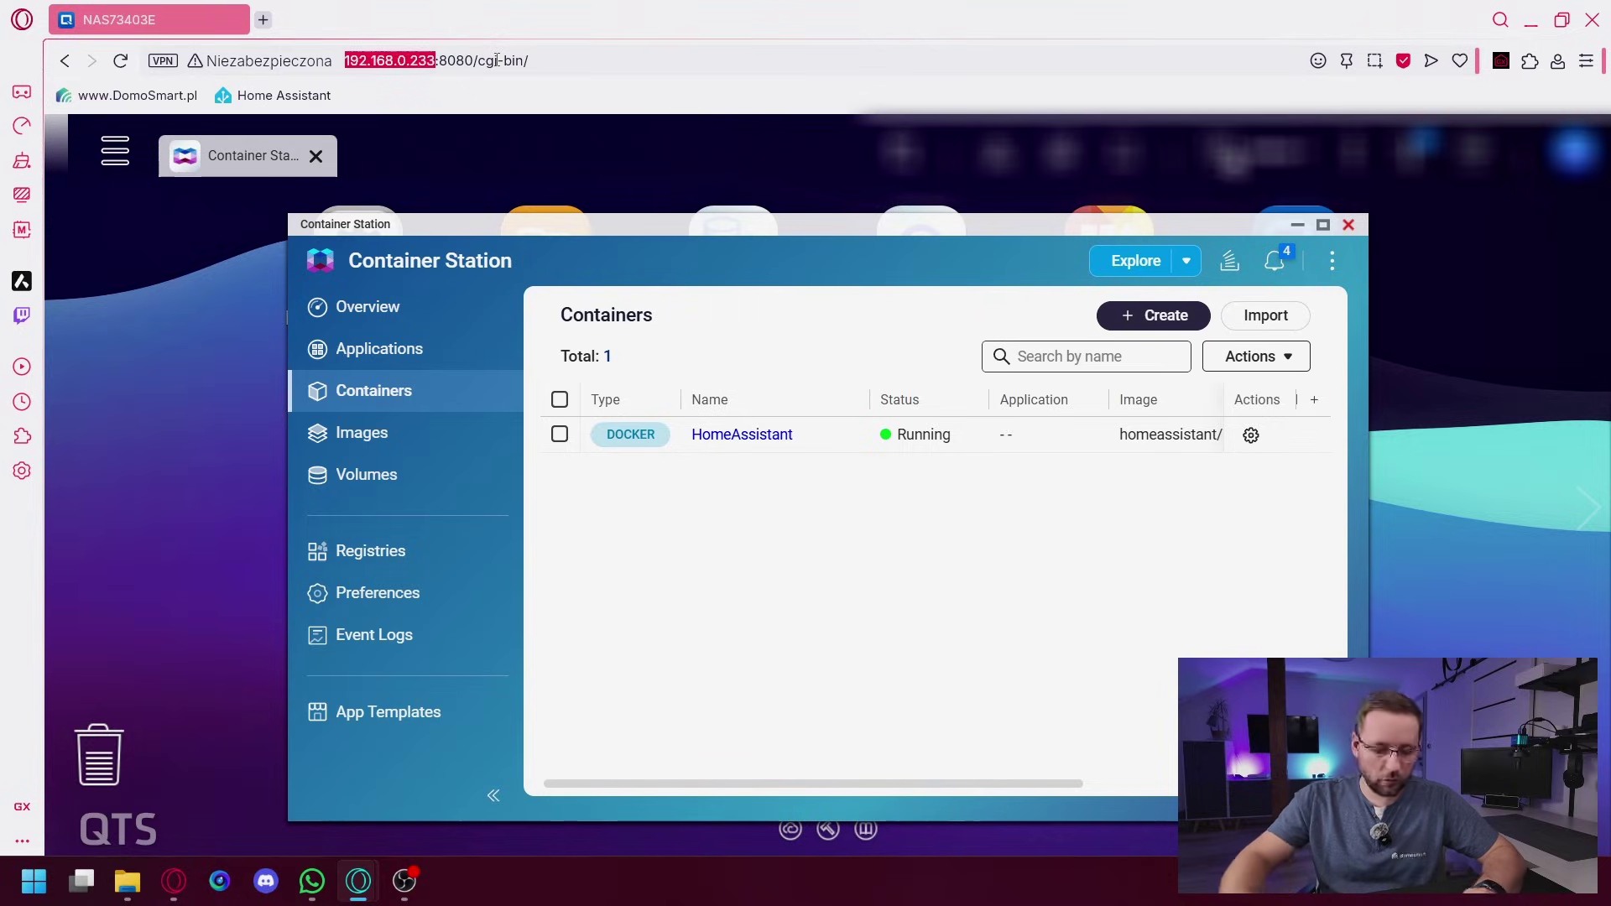
left_click(263, 19)
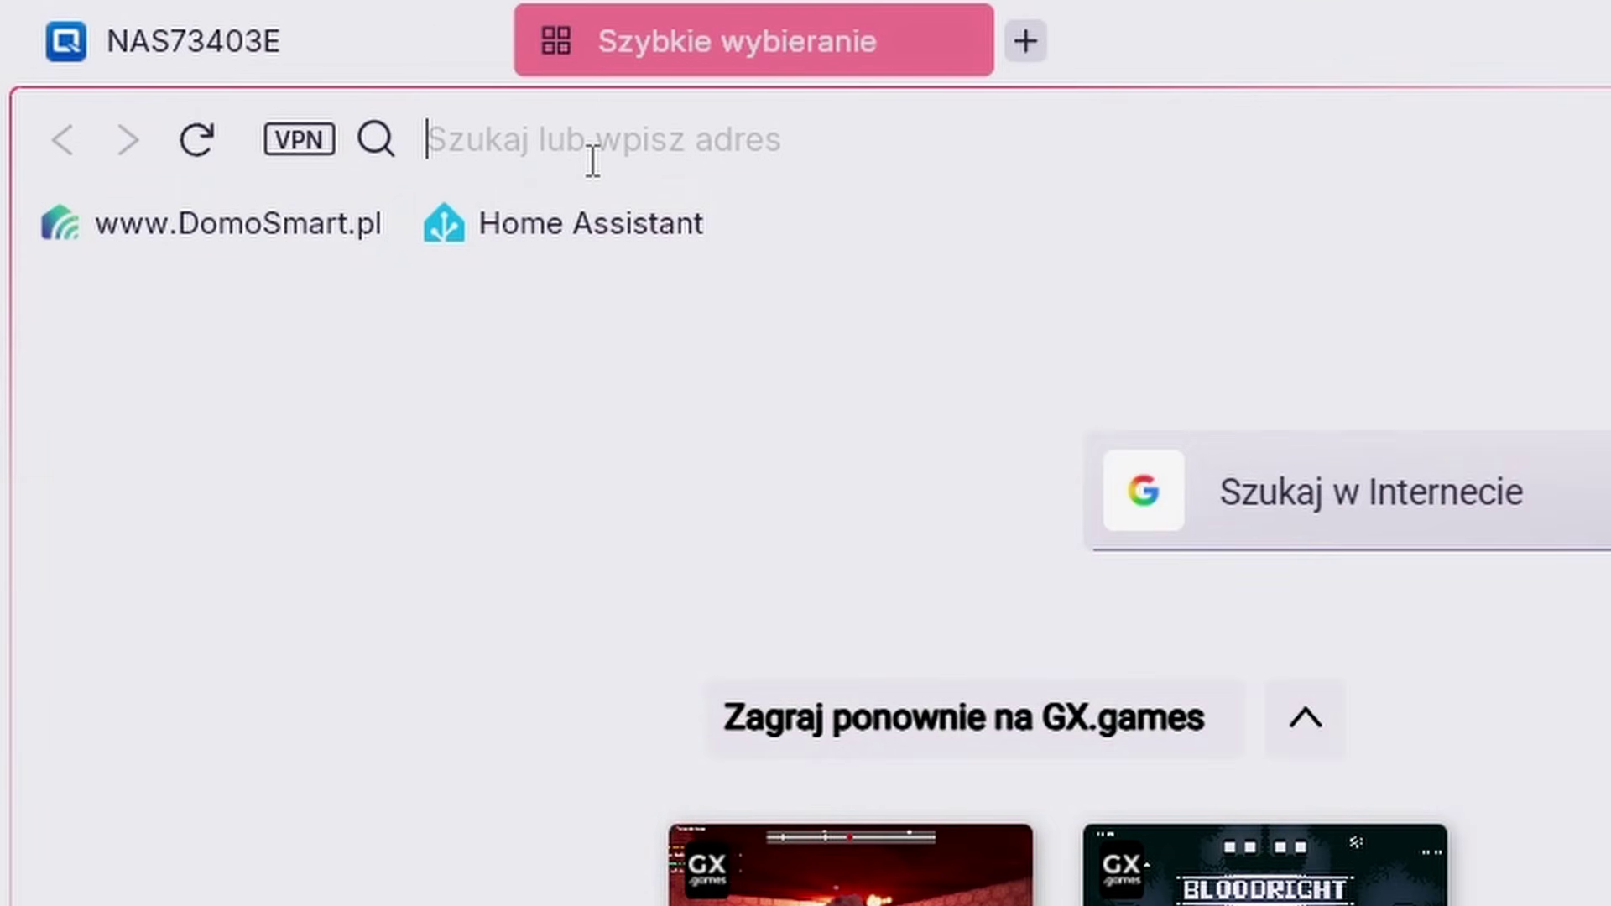
key("ctrl+v")
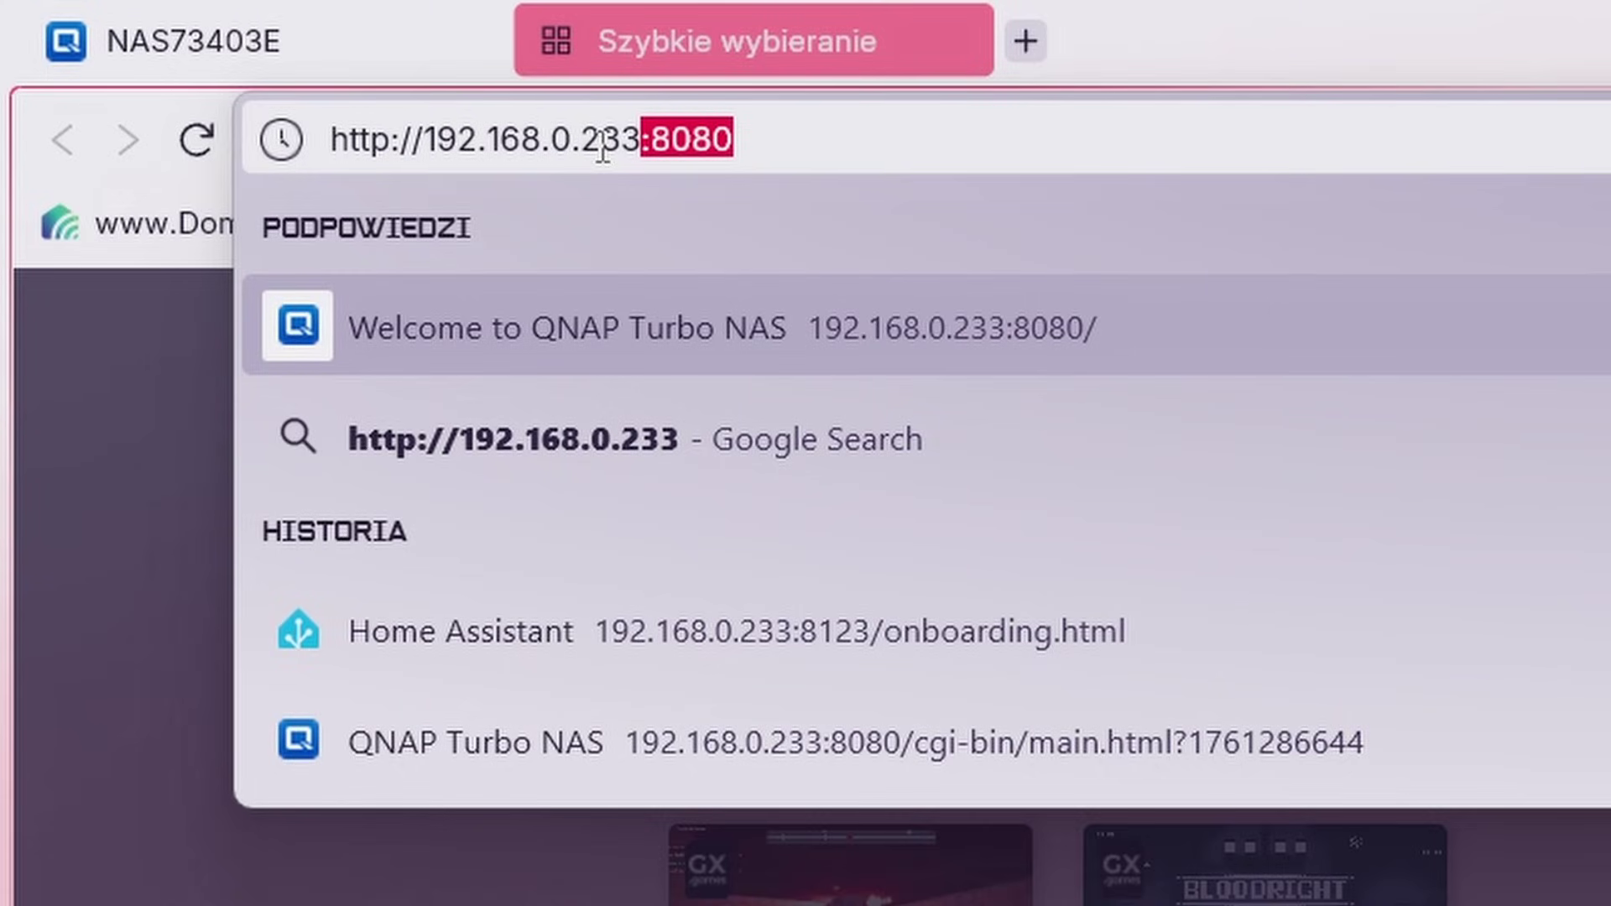
type(":")
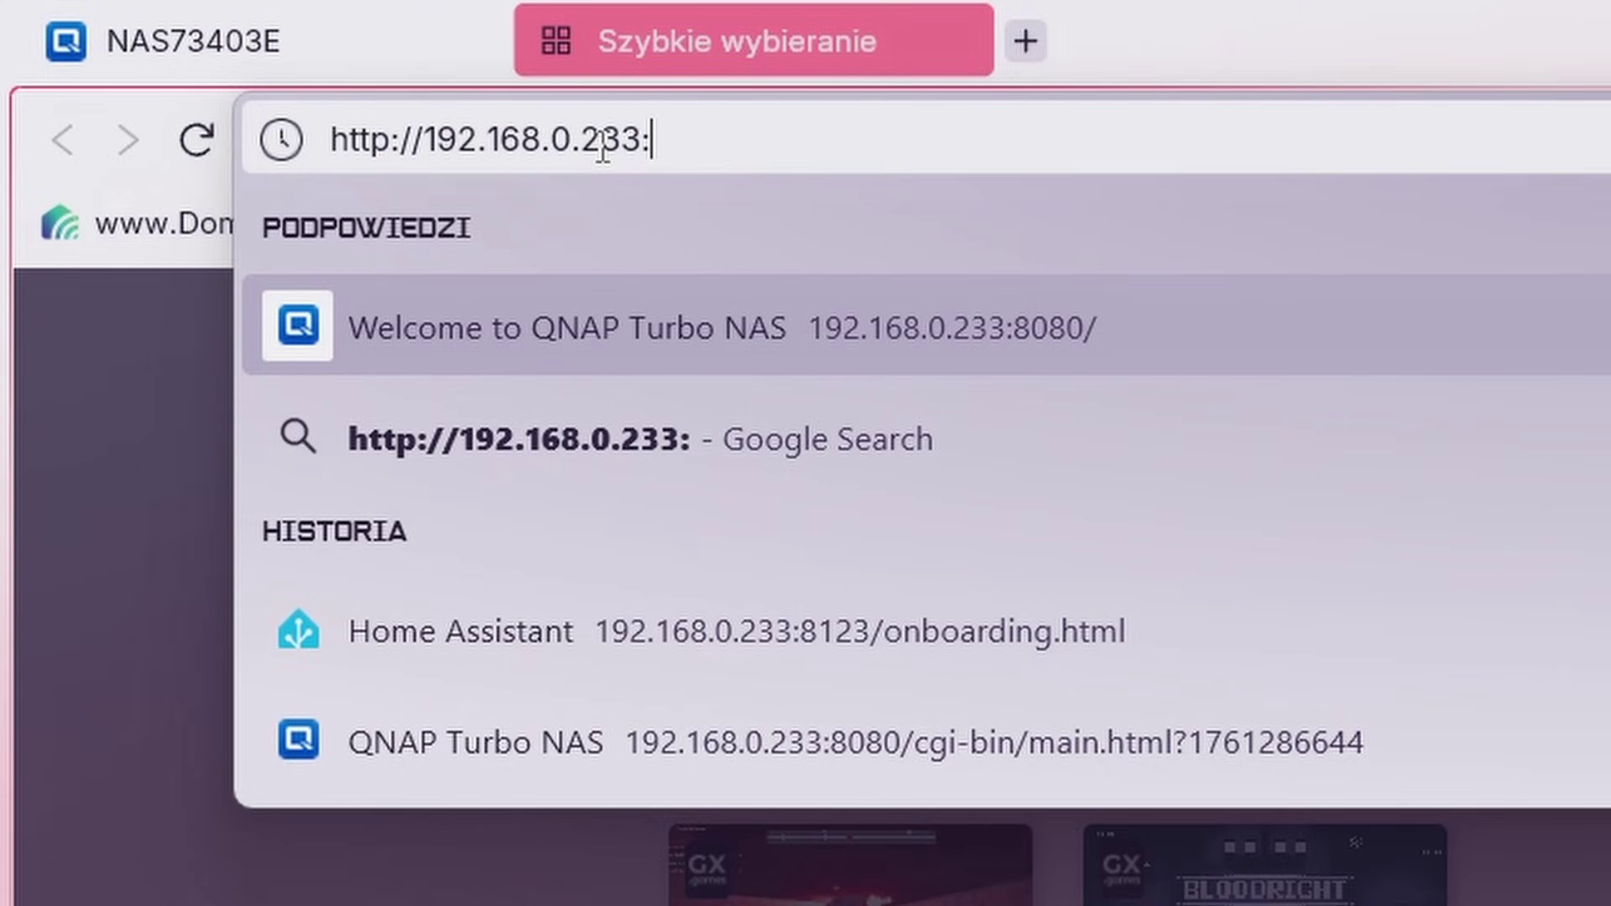
type("8123")
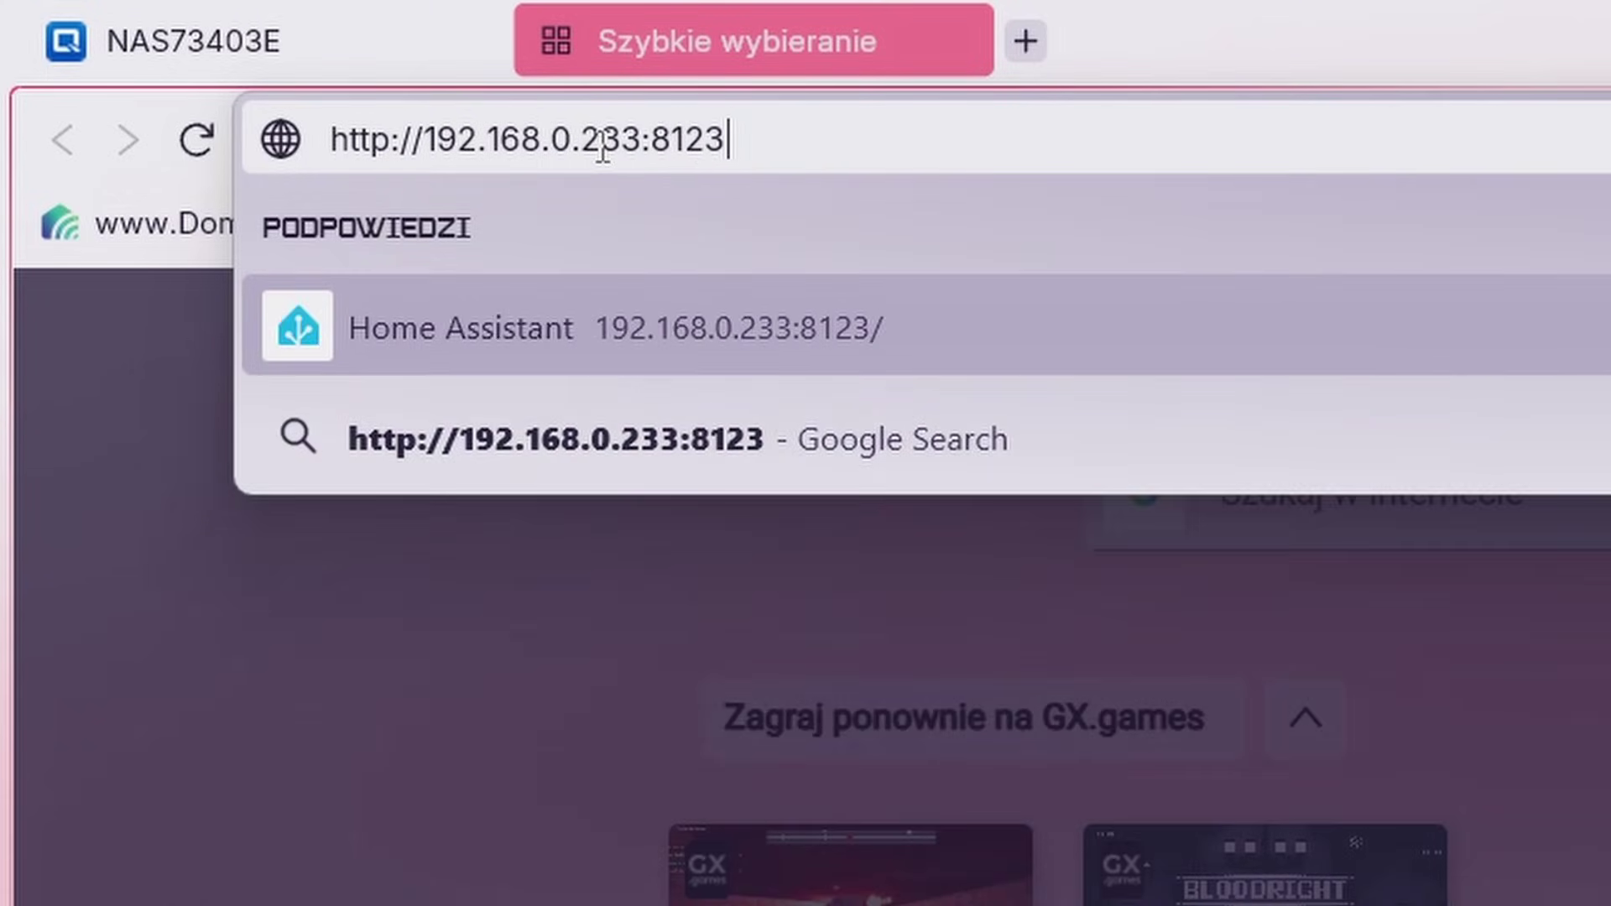
key("Return")
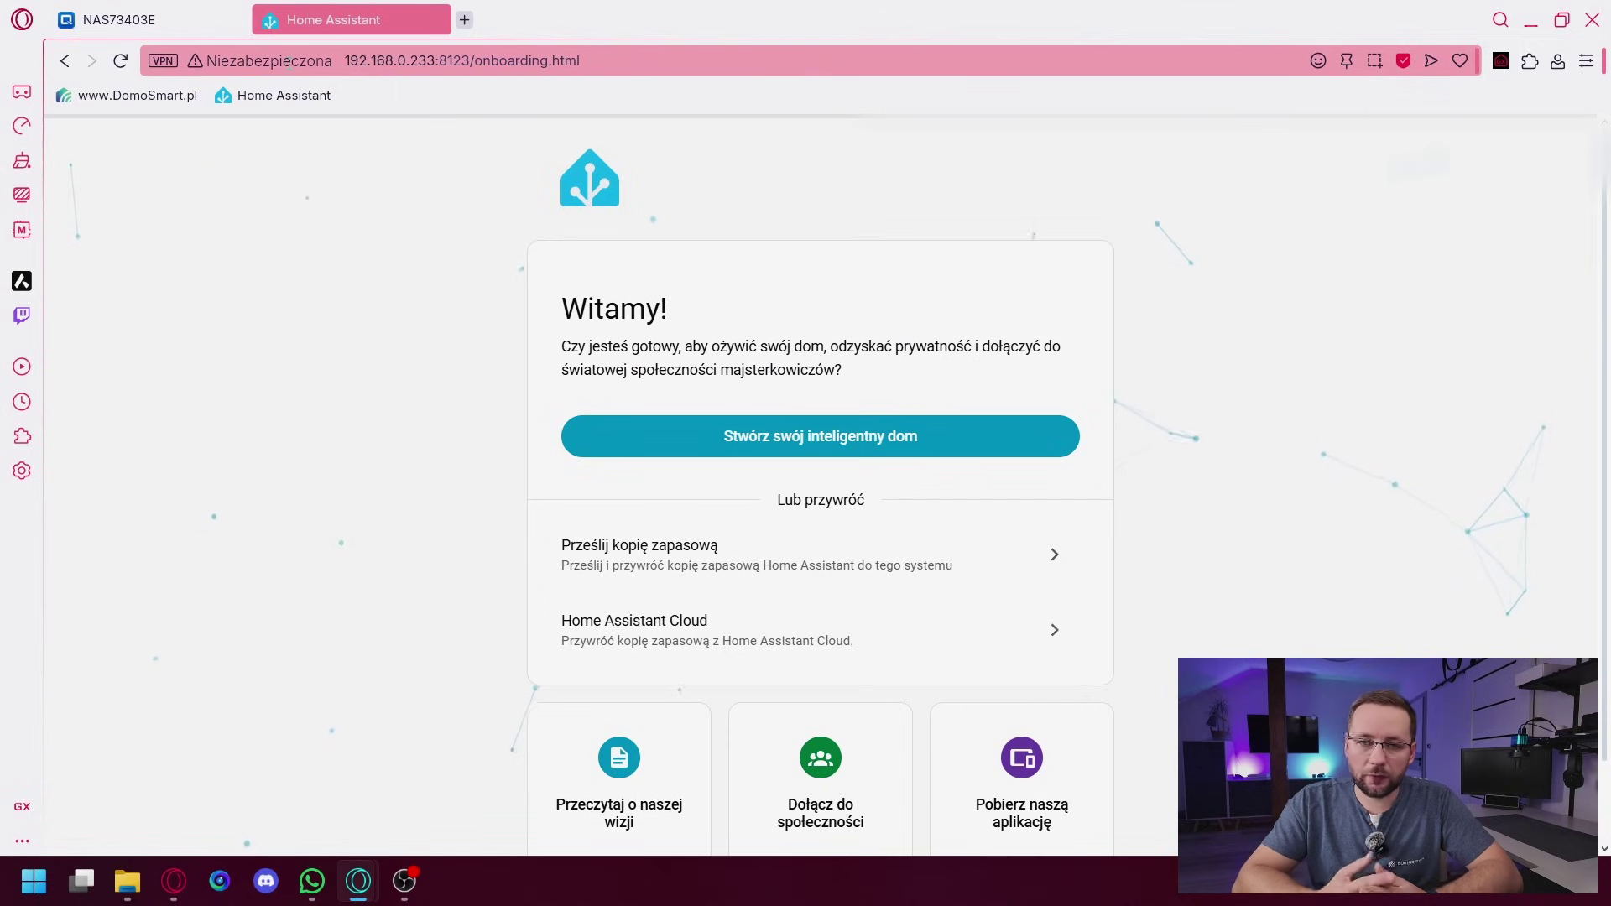